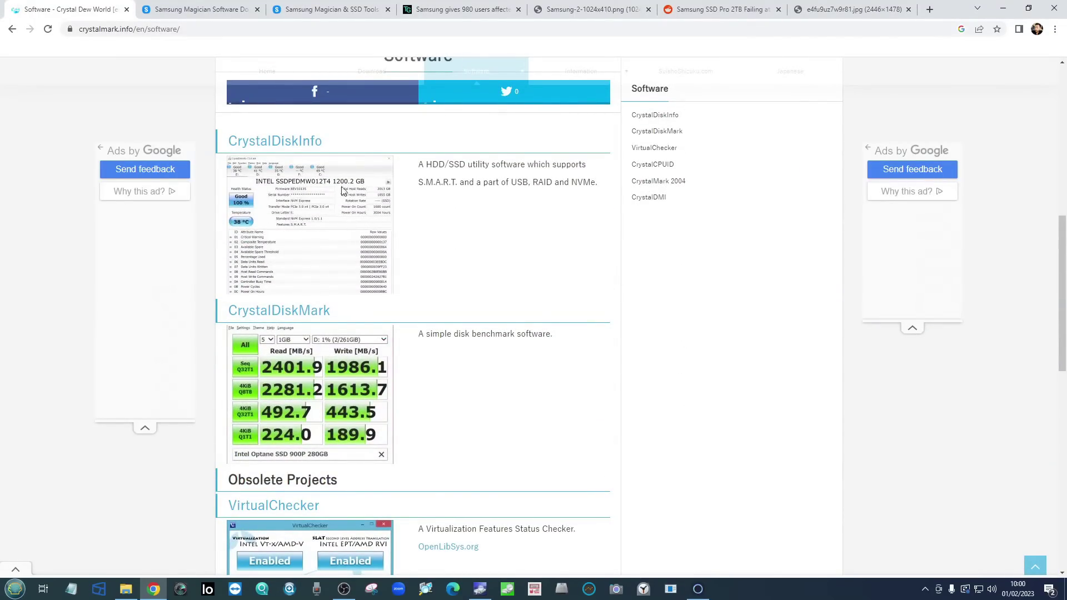
# Download CrystalDiskInfo from the Quick Download section of the Crystal Dew World software page
pyautogui.moveTo(348, 146); pyautogui.dragTo(234, 142)
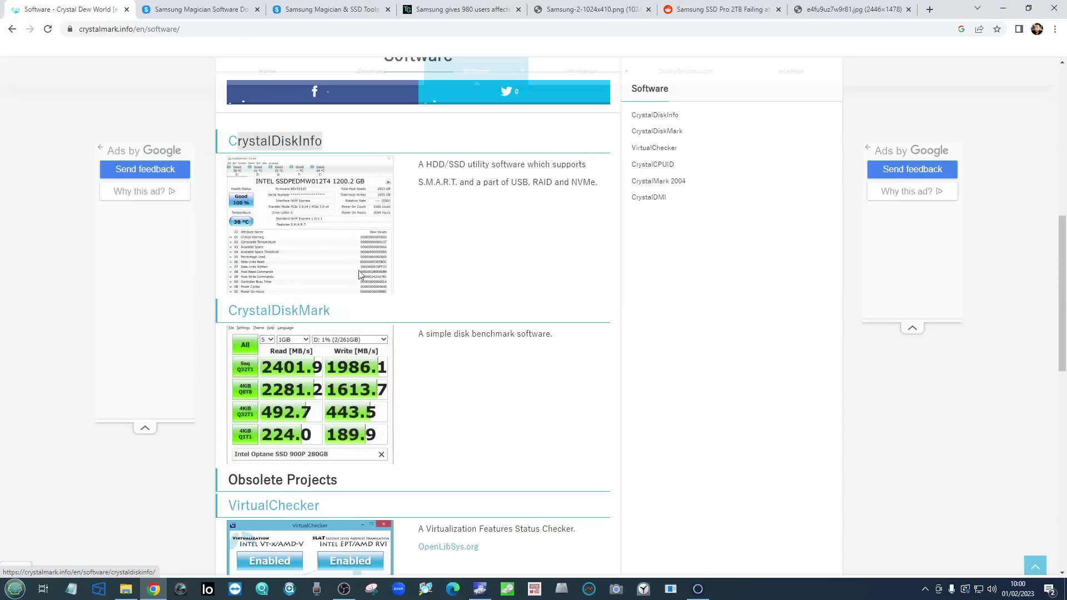
pyautogui.moveTo(343, 312); pyautogui.dragTo(230, 305)
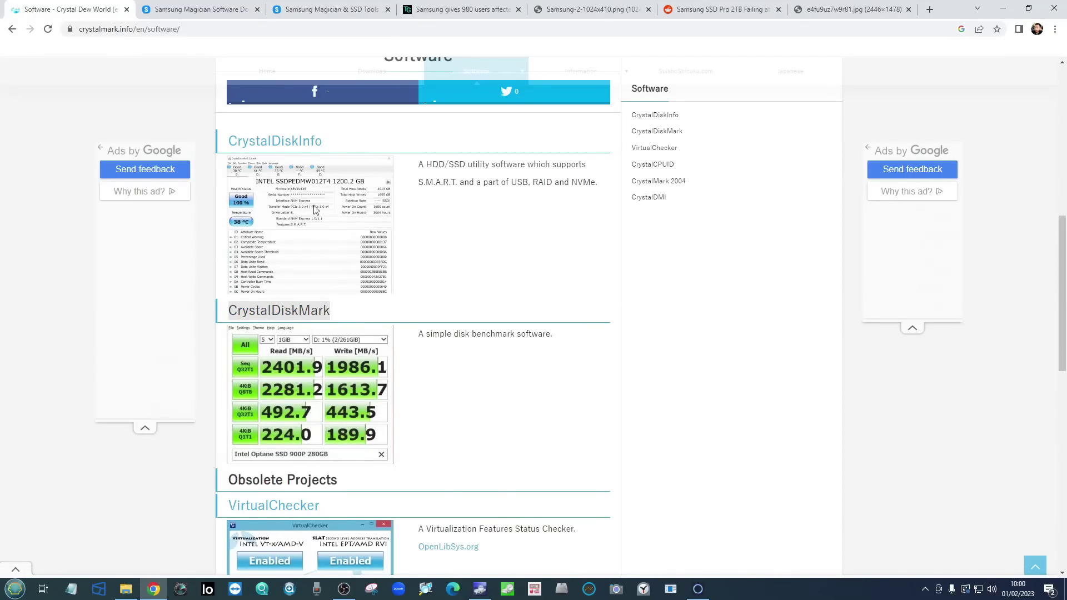
pyautogui.scroll(8, 318, 211)
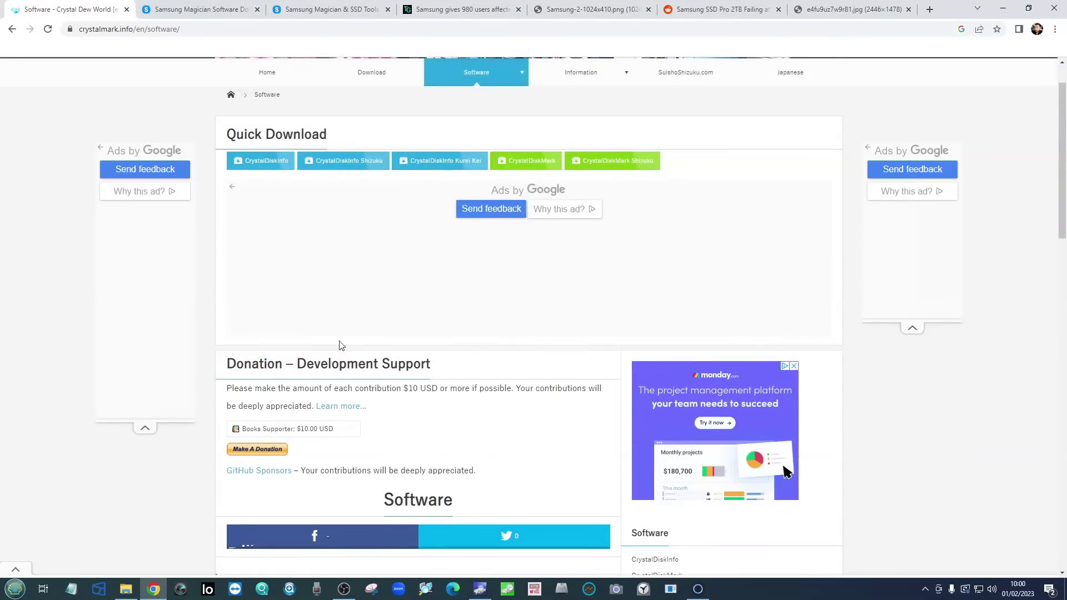
pyautogui.scroll(1, 341, 229)
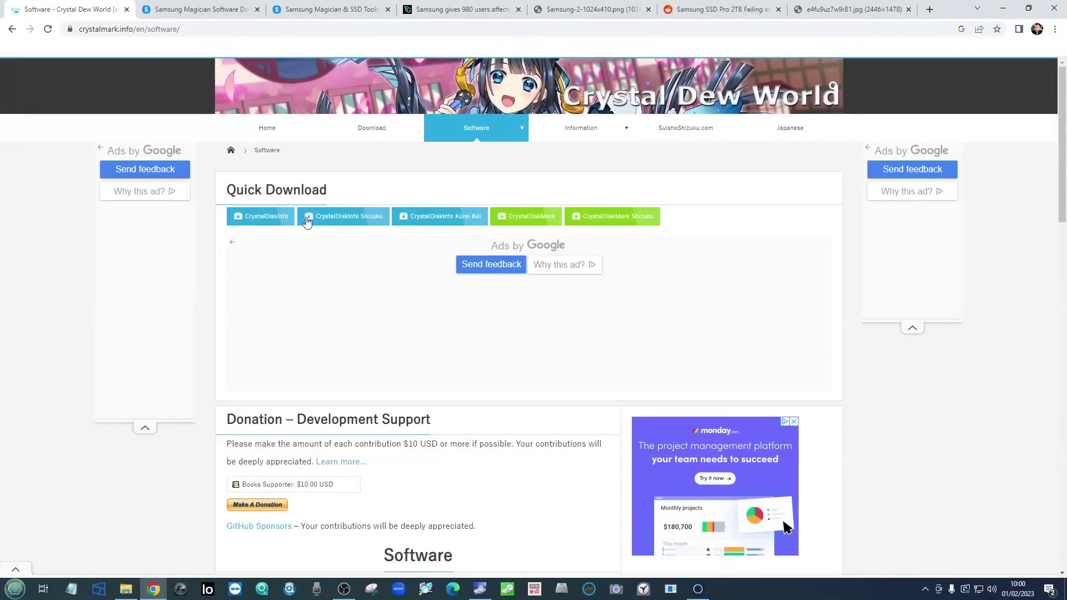
pyautogui.click(280, 222)
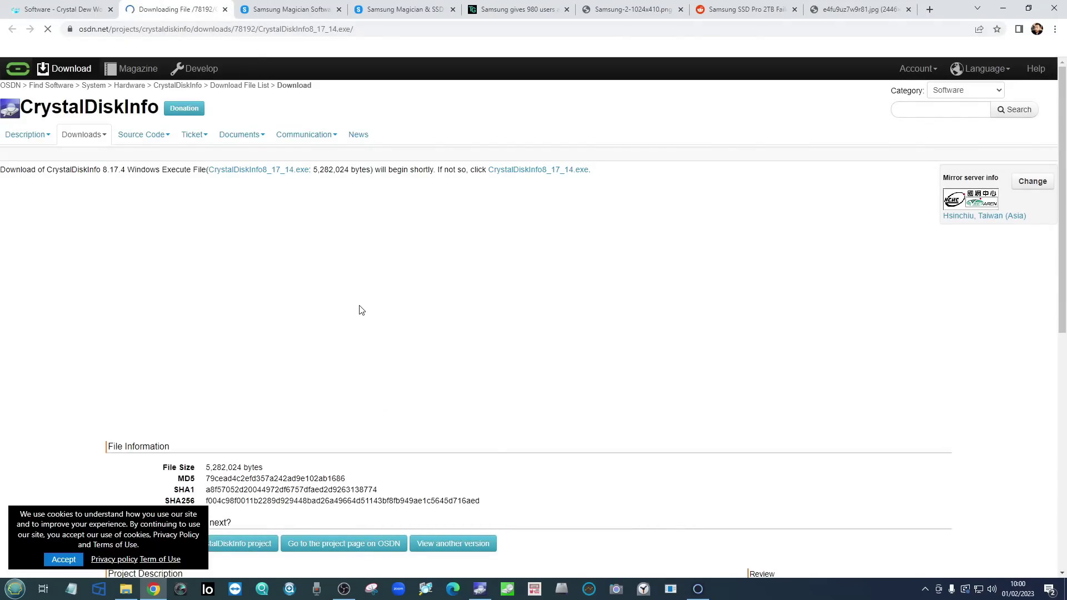
# Open the Samsung Magician software page and locate its Download Files link
pyautogui.click(324, 9)
pyautogui.scroll(-1, 217, 211)
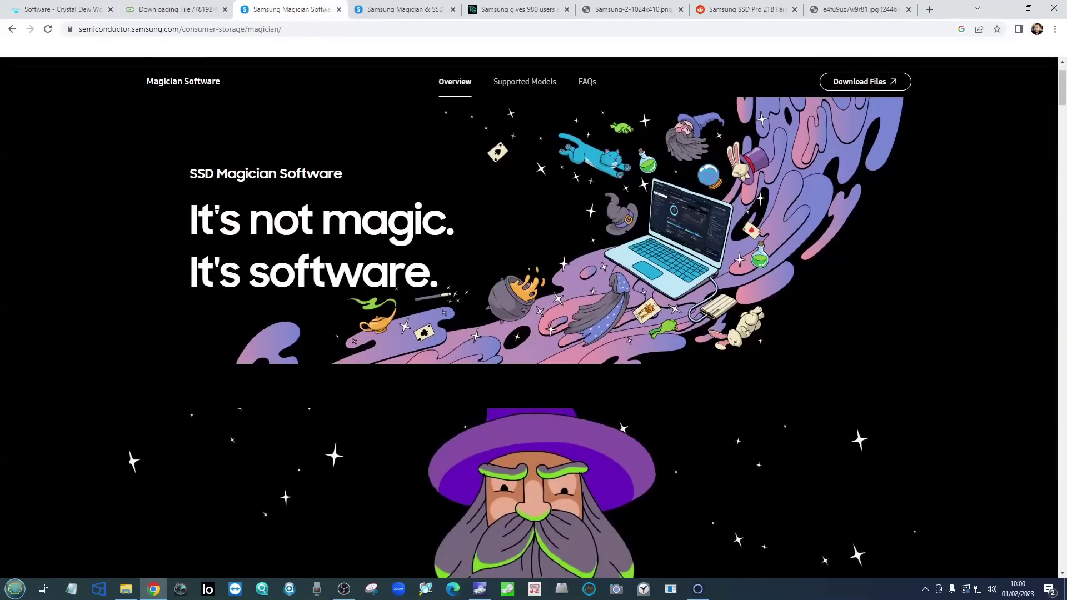
pyautogui.scroll(1, 251, 198)
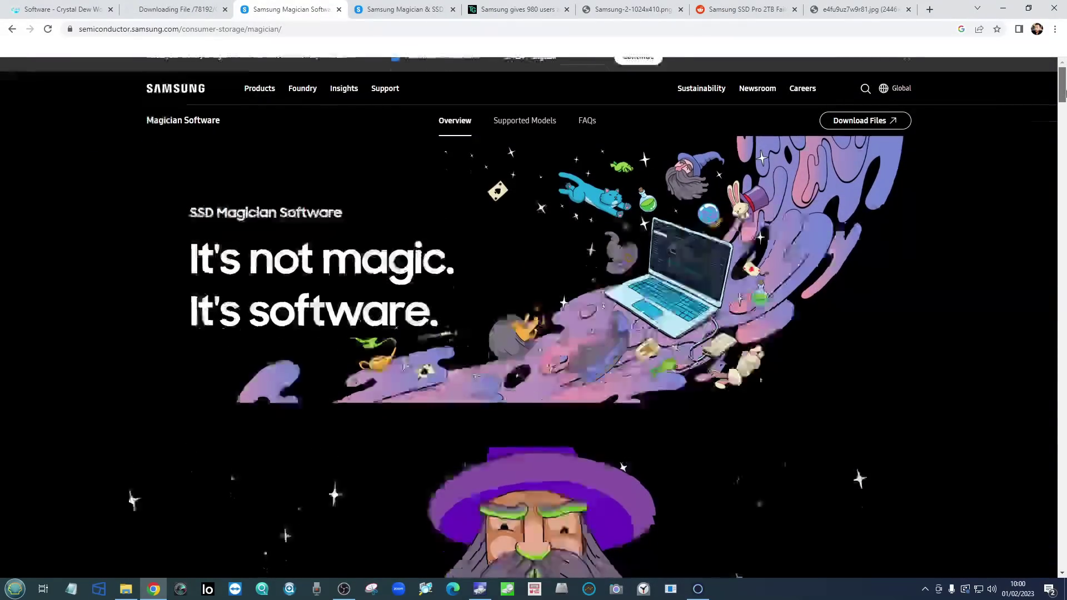
pyautogui.moveTo(1063, 97)
pyautogui.mouseDown()
pyautogui.moveTo(1063, 442)
pyautogui.moveTo(1063, 78)
pyautogui.mouseUp()
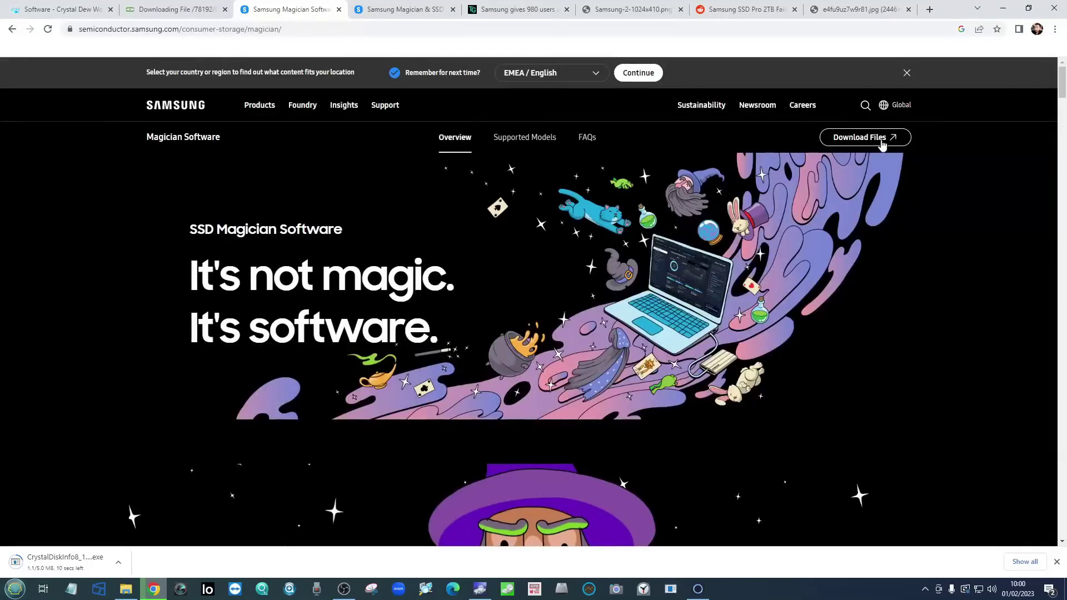
# Review Samsung's Tools & Software download page and expand the Samsung Magician Software for Consumer SSD downloads
pyautogui.click(381, 8)
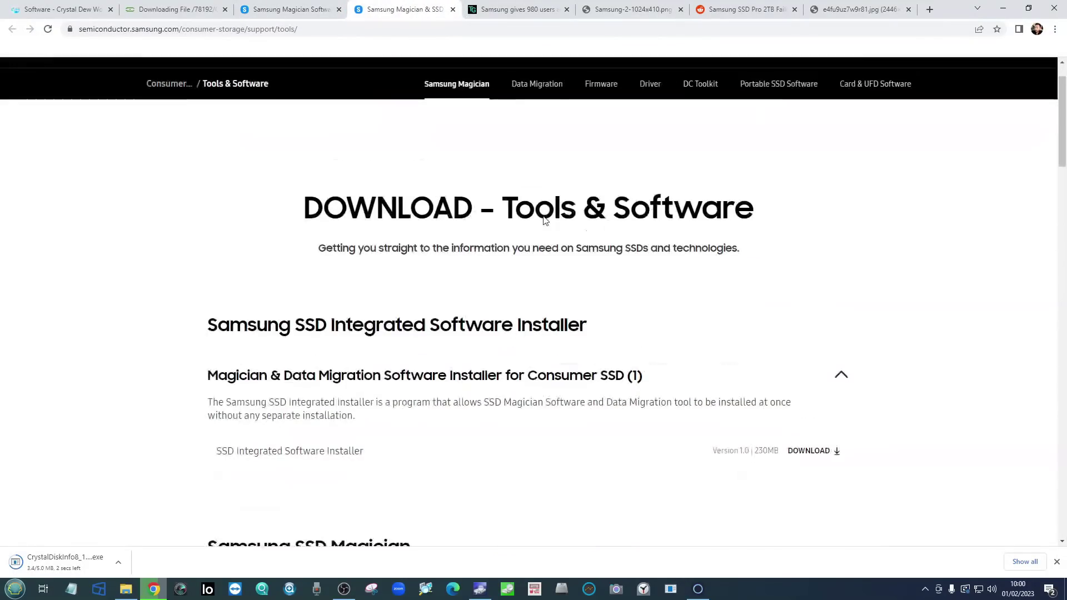
pyautogui.scroll(-5, 441, 308)
pyautogui.scroll(2, 444, 309)
pyautogui.scroll(1, 422, 287)
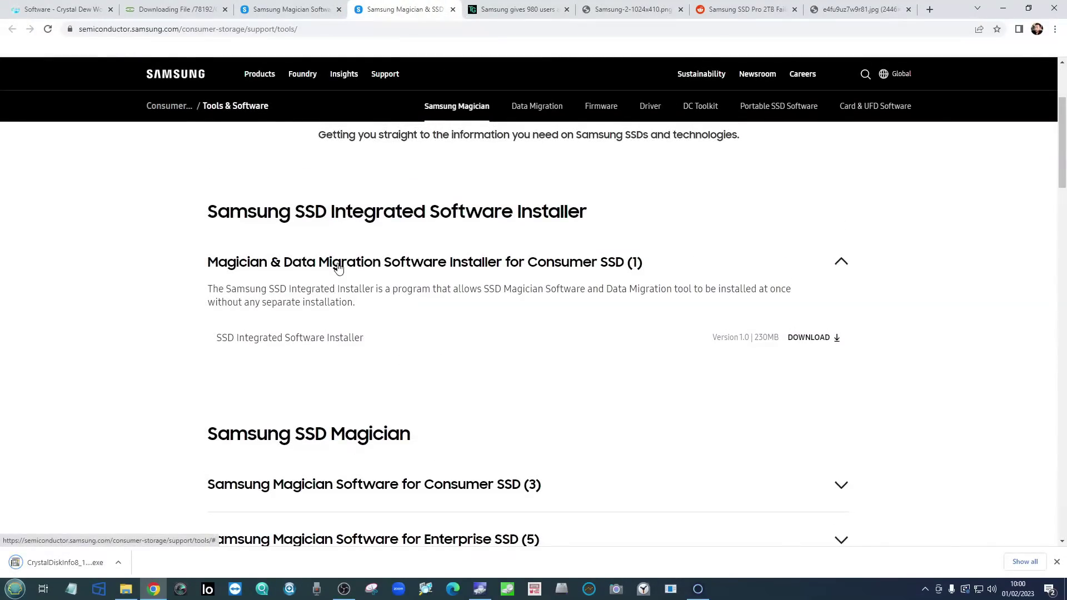
pyautogui.scroll(1, 455, 278)
pyautogui.scroll(-1, 389, 311)
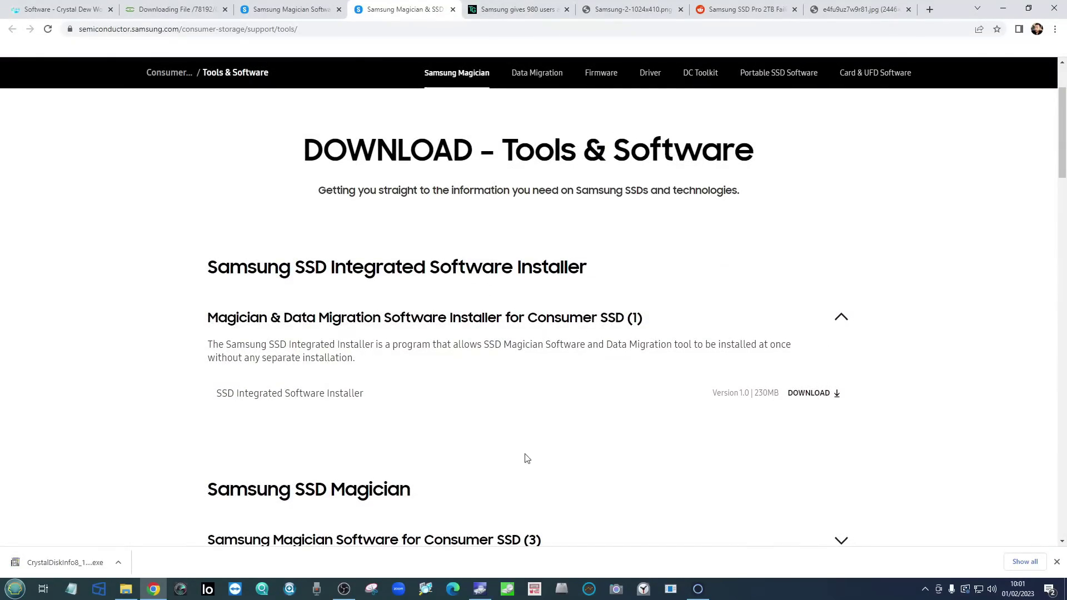
pyautogui.scroll(-8, 556, 406)
pyautogui.scroll(-6, 436, 358)
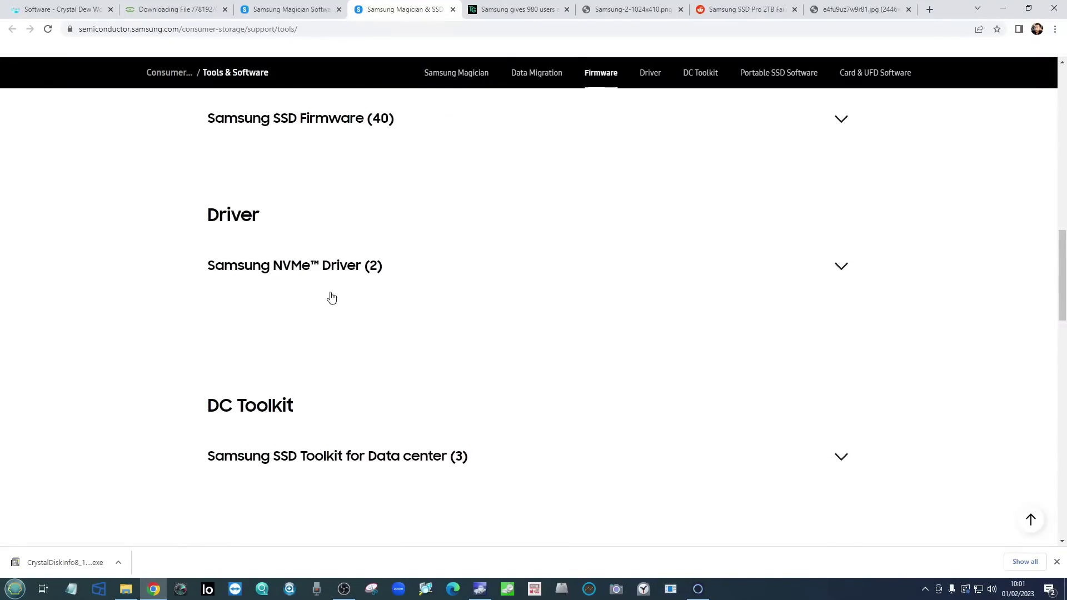
pyautogui.scroll(10, 332, 299)
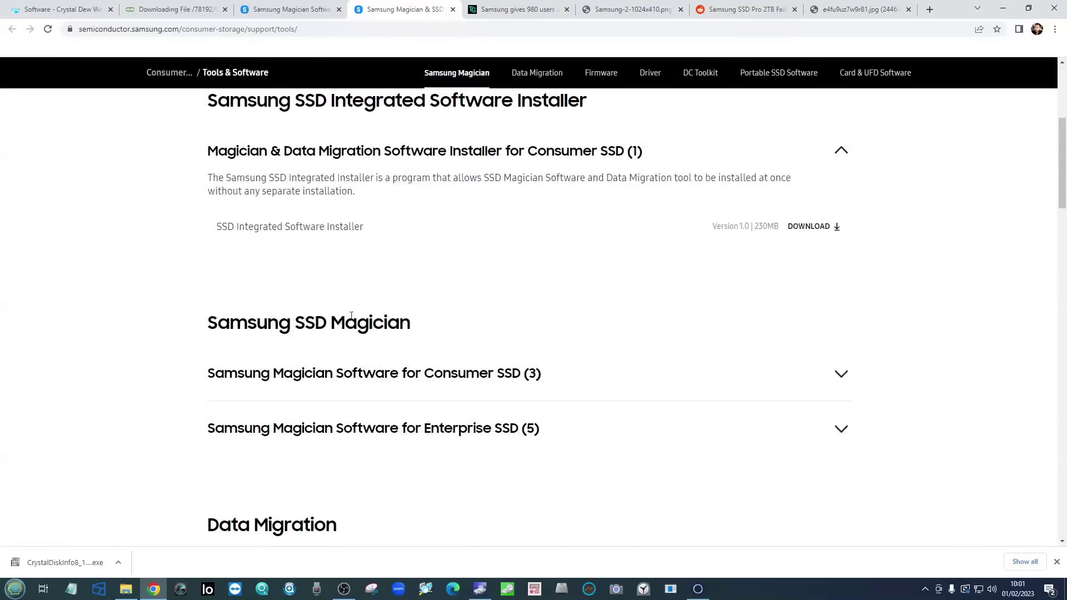
pyautogui.click(842, 376)
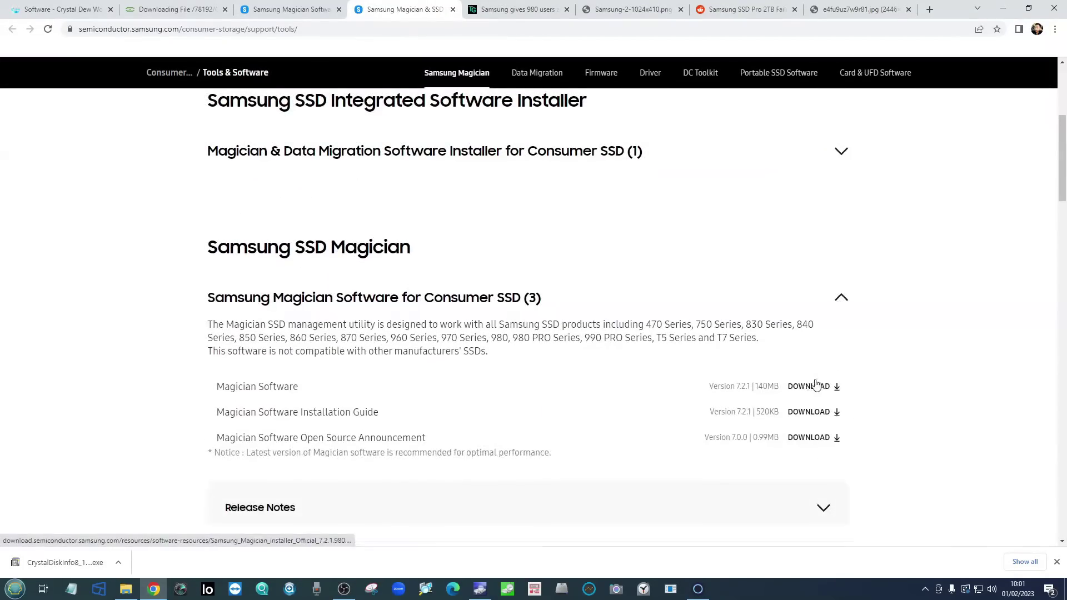
pyautogui.moveTo(941, 257); pyautogui.dragTo(100, 259)
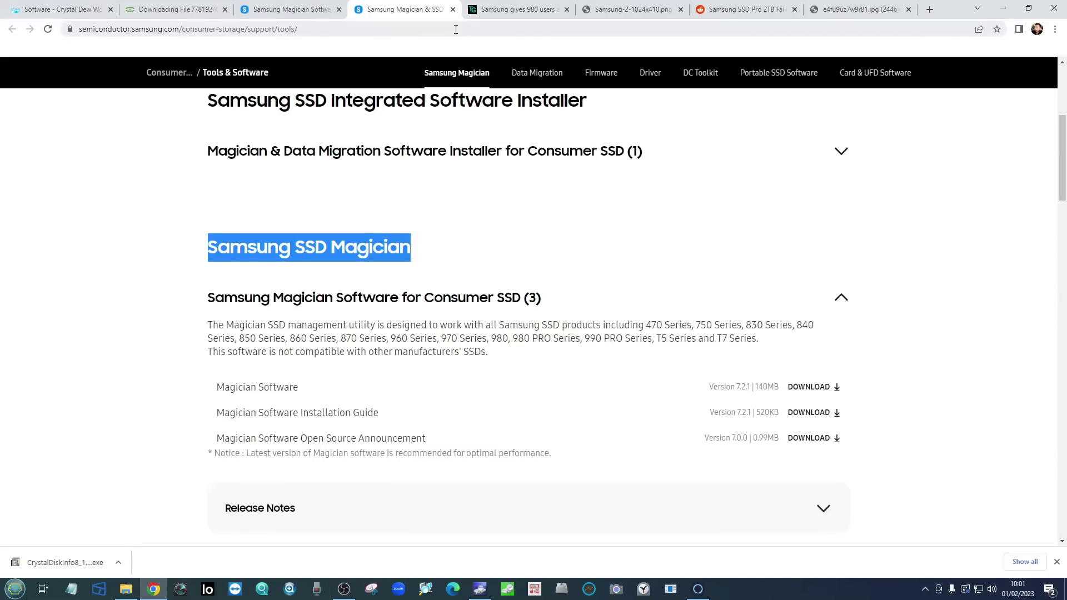
# Switch to CrystalDiskInfo and examine the Available Spare and Media and Data Integrity Errors attributes of the Samsung SSD 980 PRO
pyautogui.click(1003, 8)
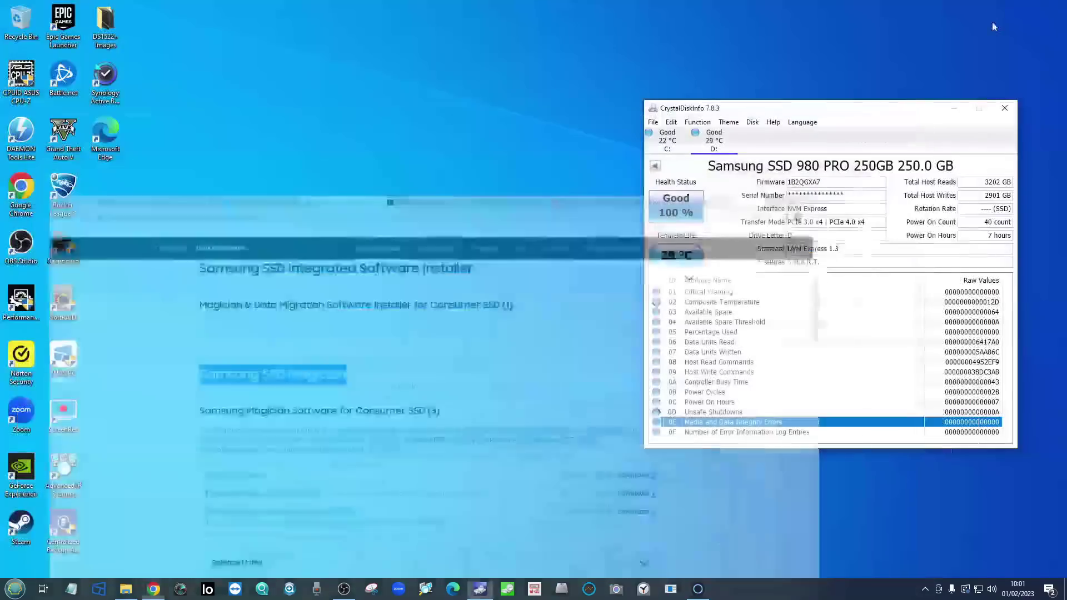
pyautogui.moveTo(795, 114); pyautogui.dragTo(683, 95)
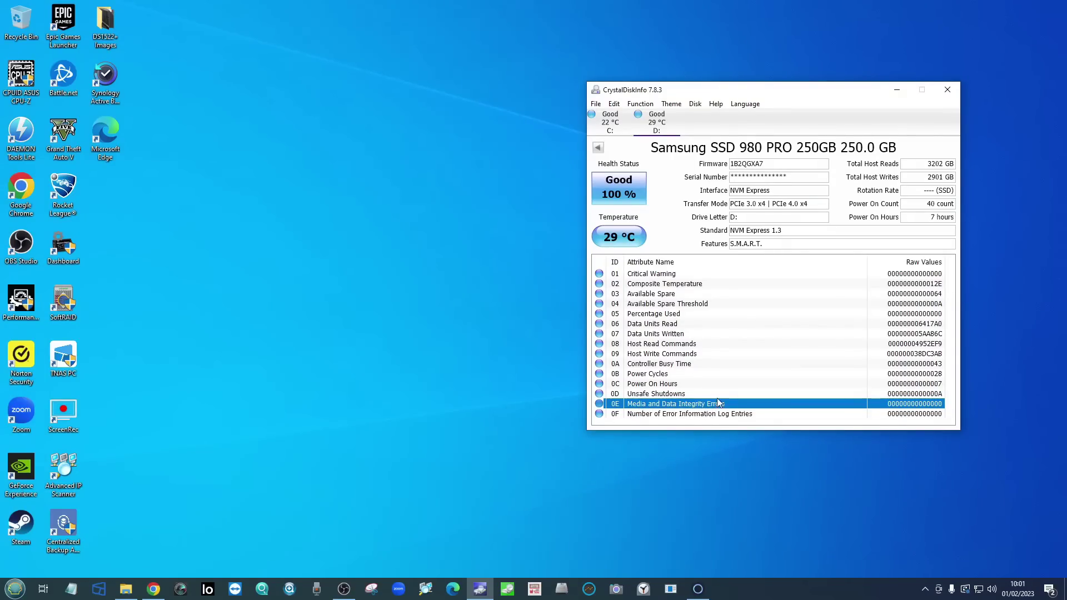
pyautogui.click(658, 297)
pyautogui.click(673, 404)
pyautogui.click(640, 104)
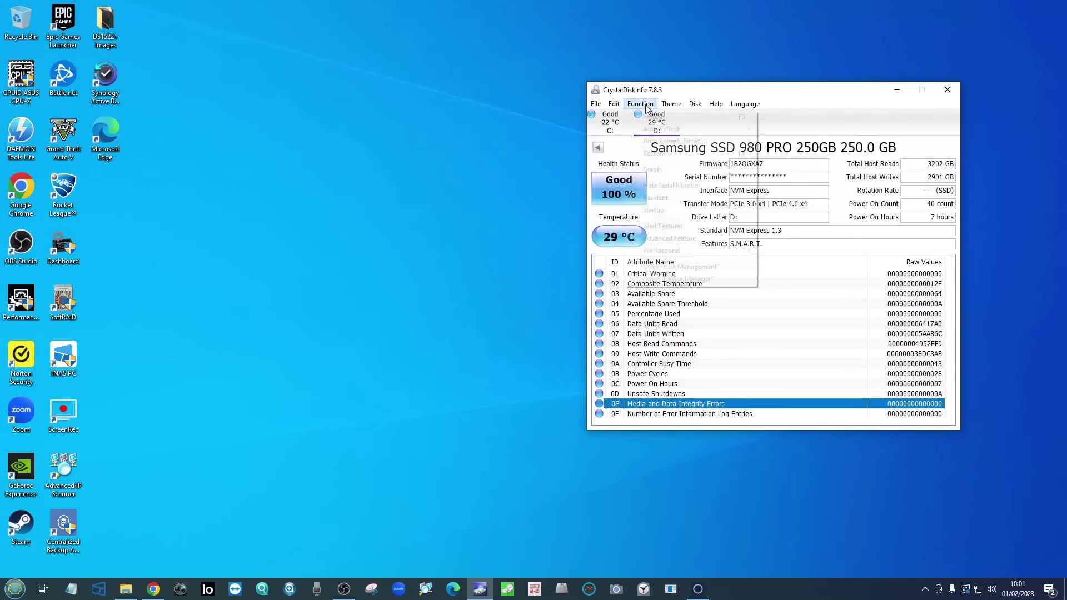
pyautogui.moveTo(676, 106)
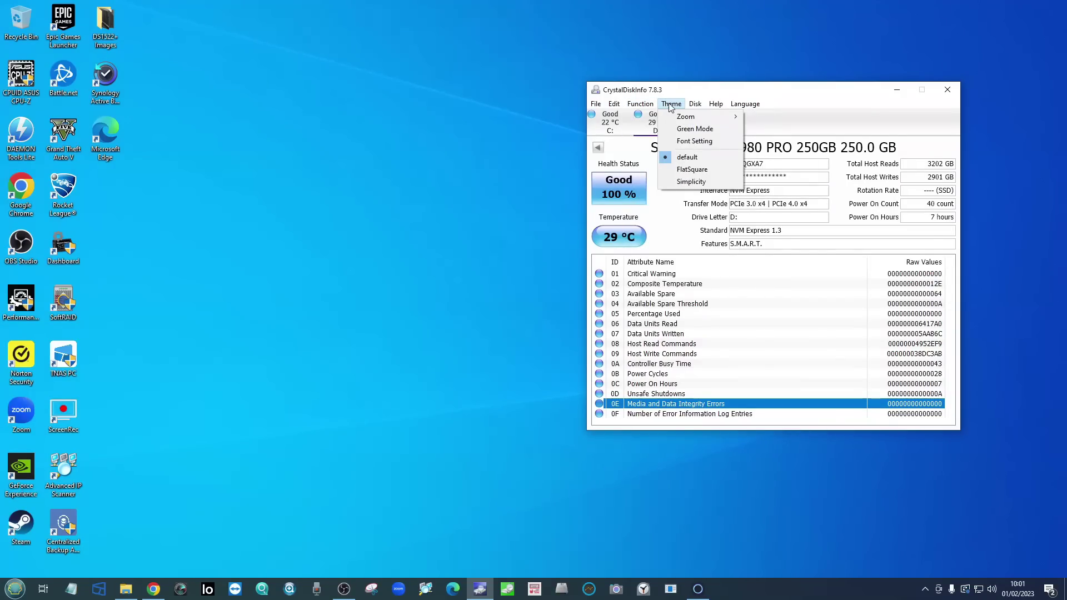
pyautogui.click(456, 365)
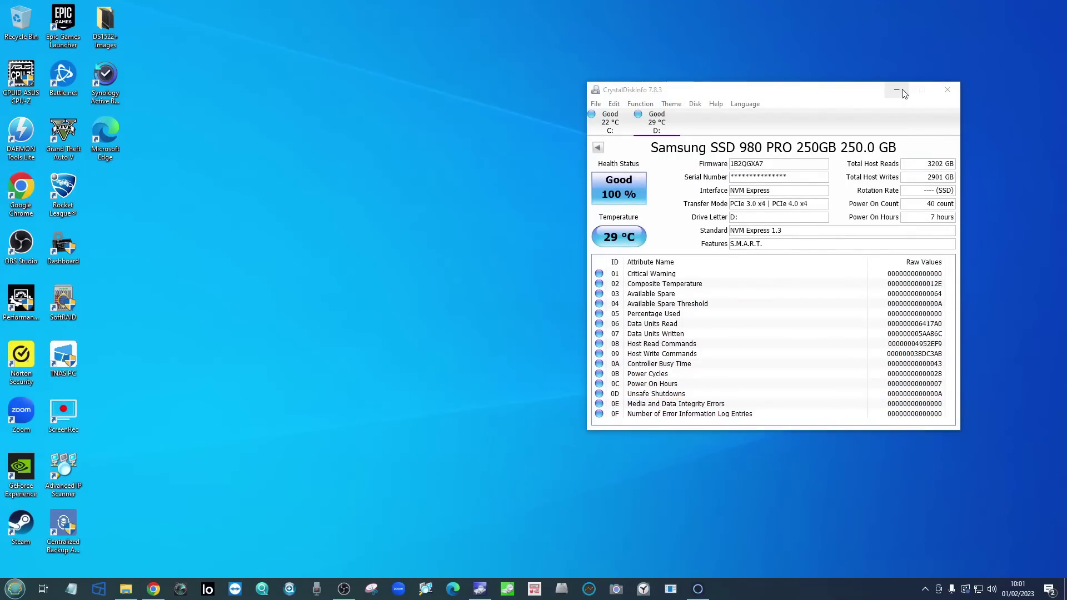
# Switch to Samsung Magician and compare the drive dashboards of the Seagate FireCuda 120, the USB storage device and the Samsung SSD 980 PRO
pyautogui.click(893, 89)
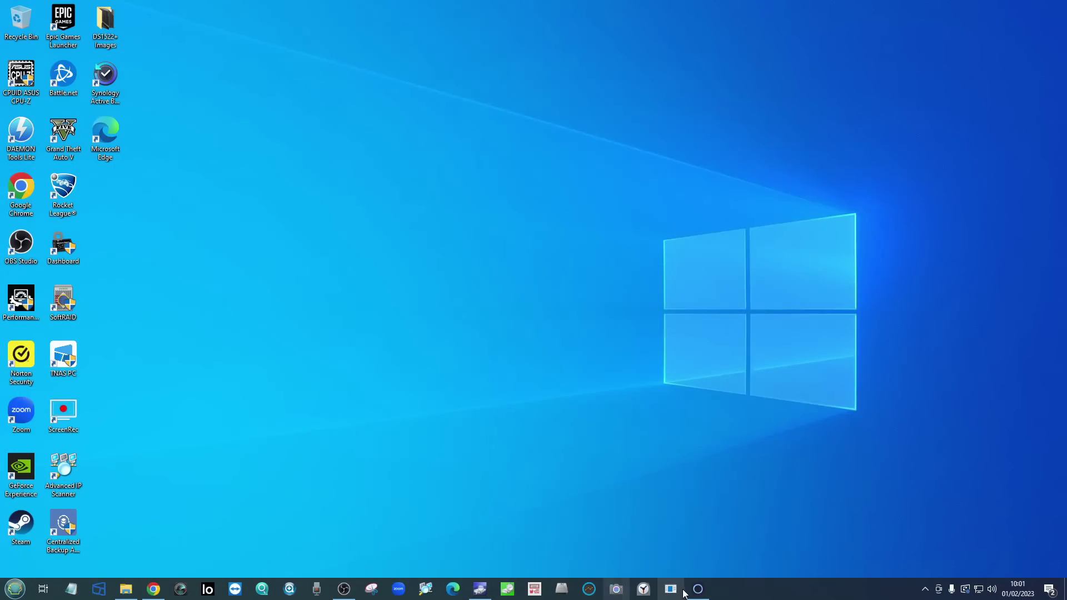
pyautogui.click(698, 589)
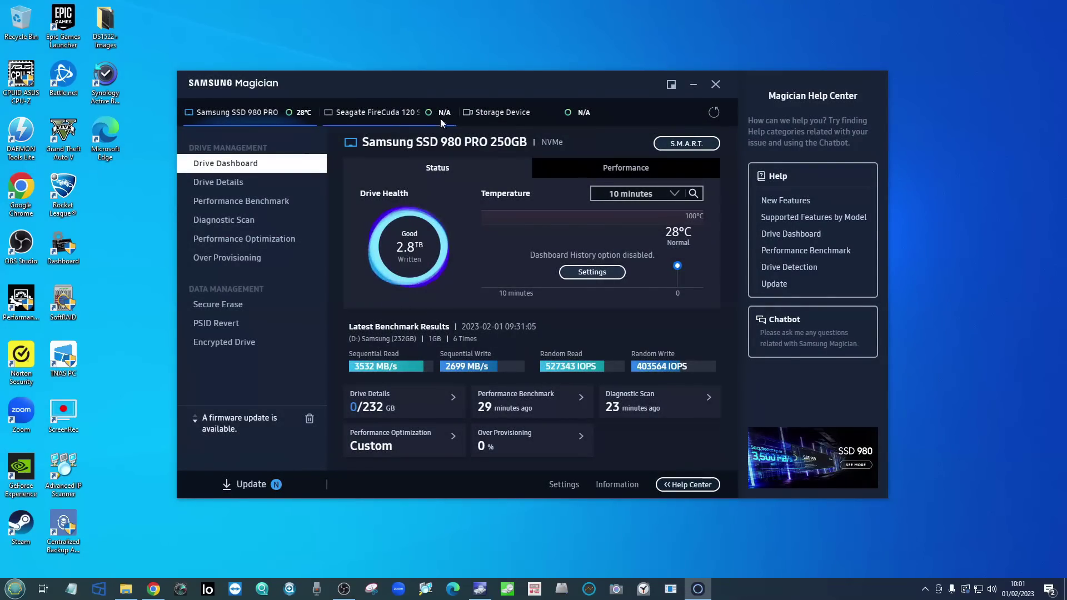
pyautogui.click(391, 116)
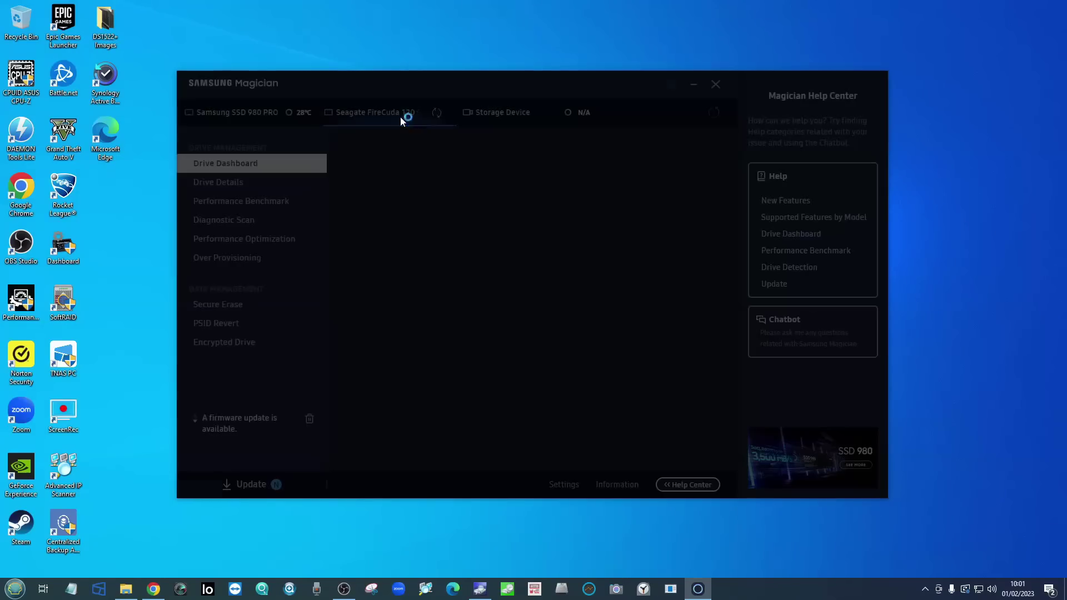
pyautogui.click(518, 110)
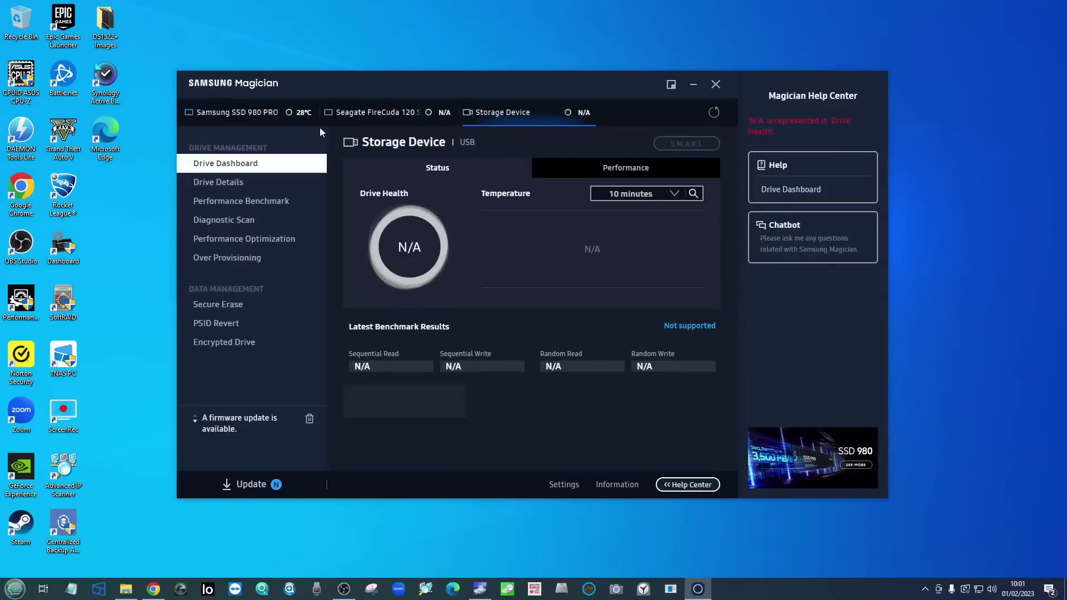
pyautogui.click(395, 115)
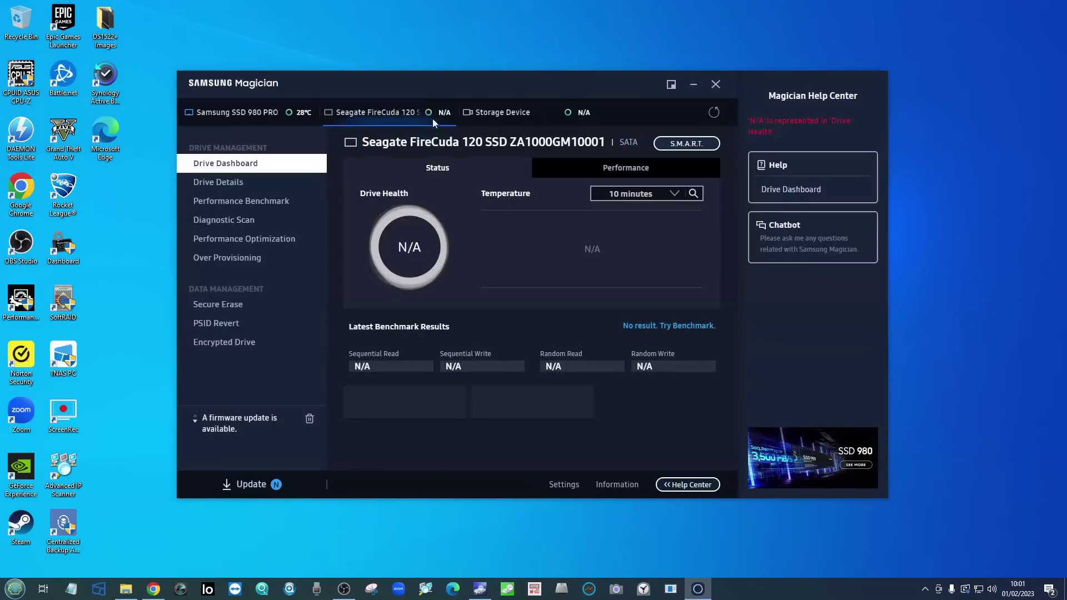
pyautogui.click(261, 113)
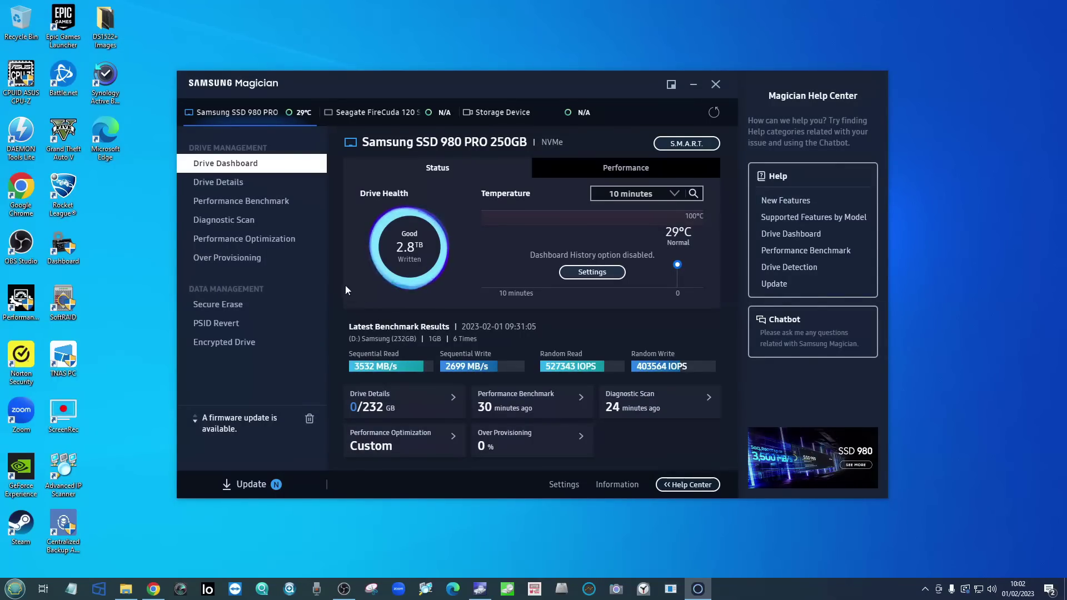
# Inspect the Samsung SSD 980 PRO's S.M.A.R.T. attributes through Media Errors, and close the list
pyautogui.click(693, 143)
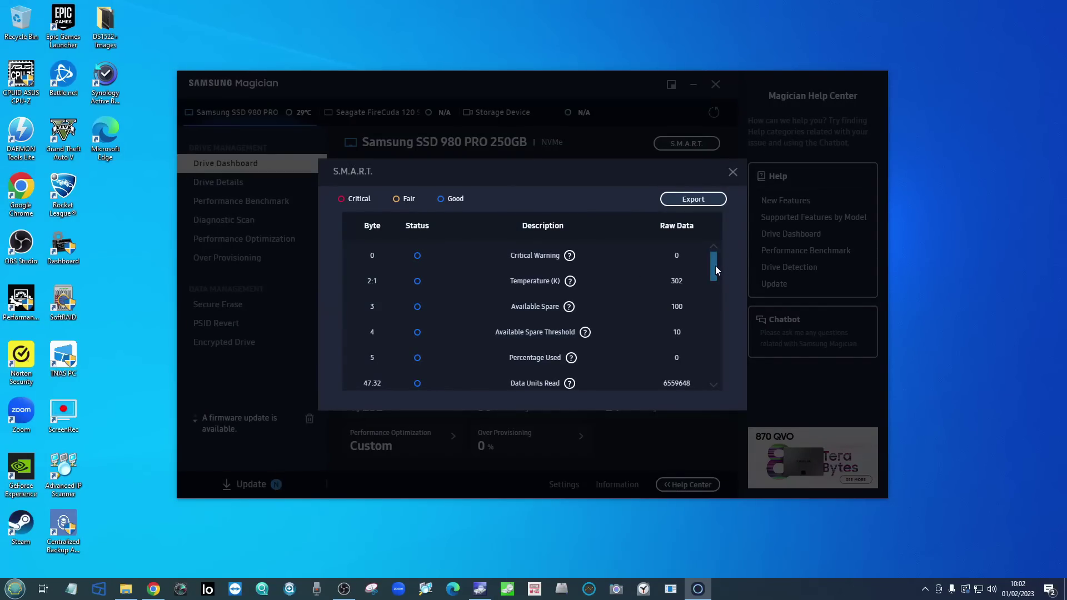
pyautogui.moveTo(716, 266); pyautogui.dragTo(712, 314)
pyautogui.moveTo(565, 345)
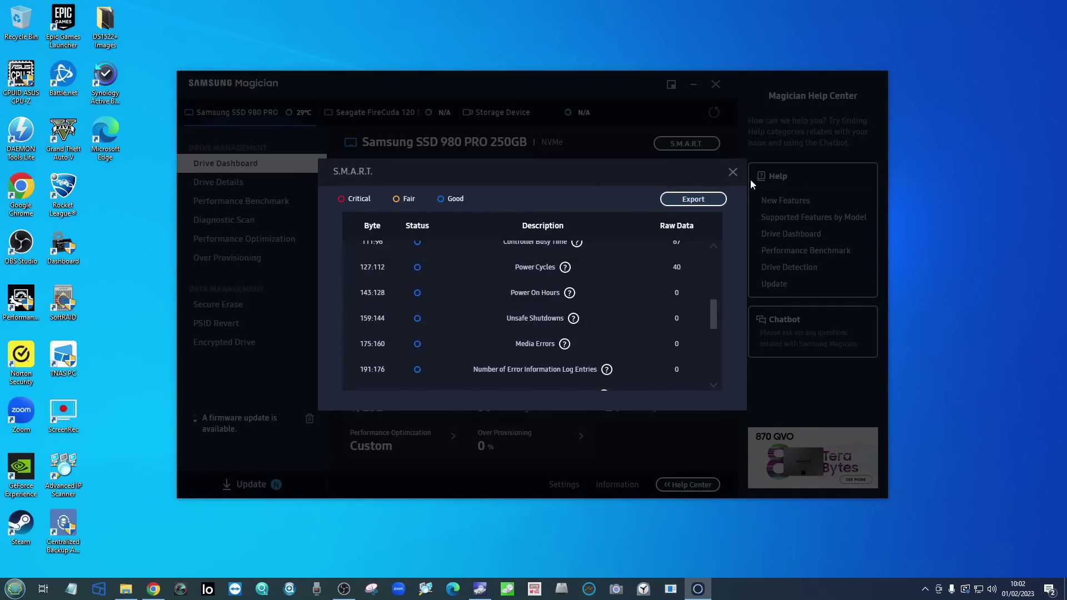
pyautogui.click(733, 172)
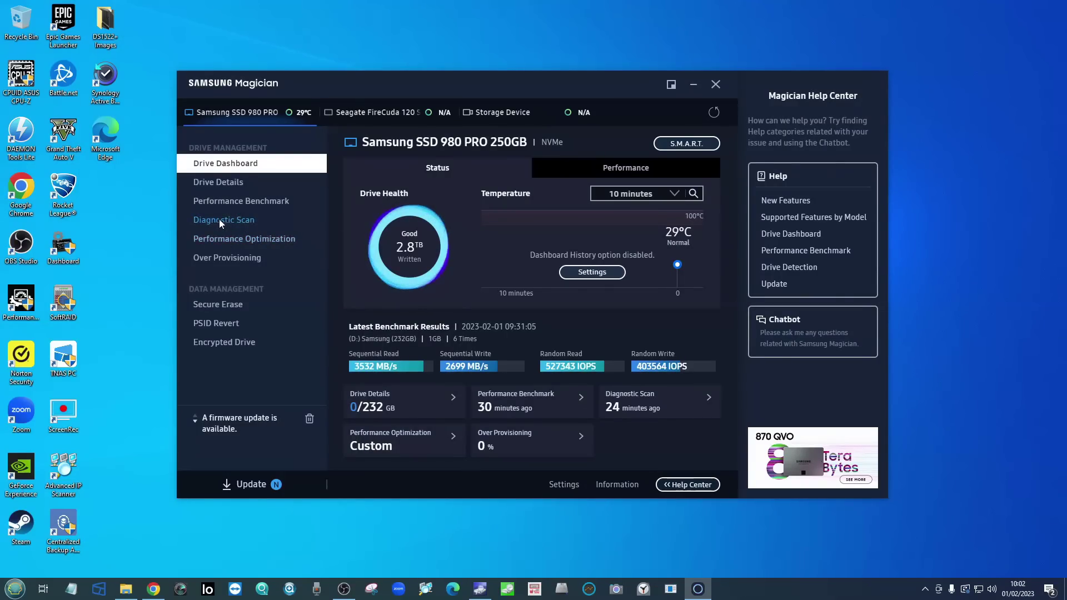
# Review the 980 PRO's sequential read result in Performance Benchmark and compare it with the transfer mode reported by CrystalDiskInfo
pyautogui.click(235, 203)
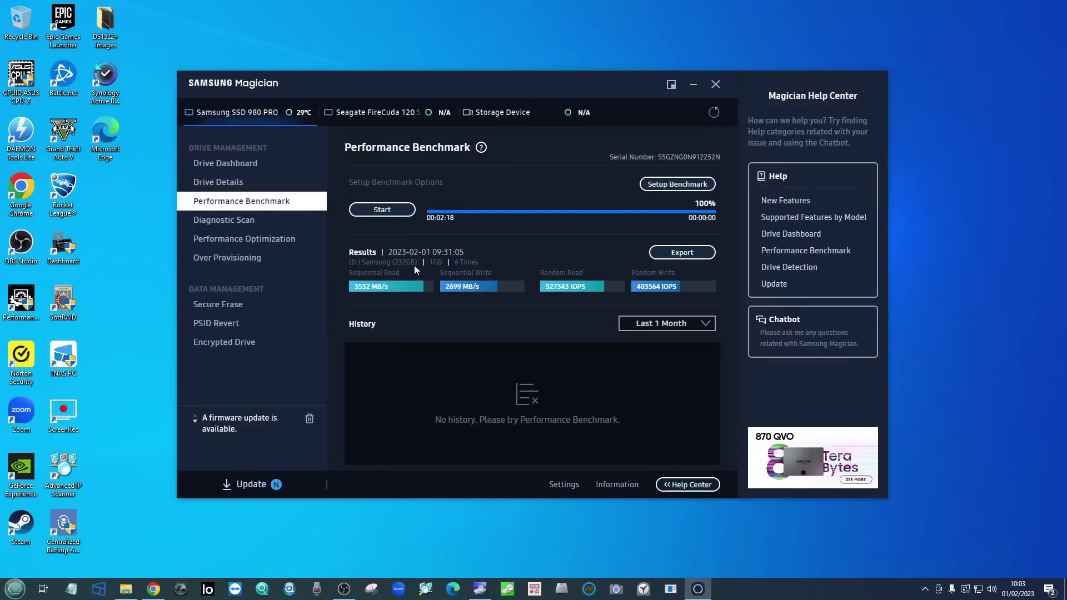
pyautogui.moveTo(370, 286)
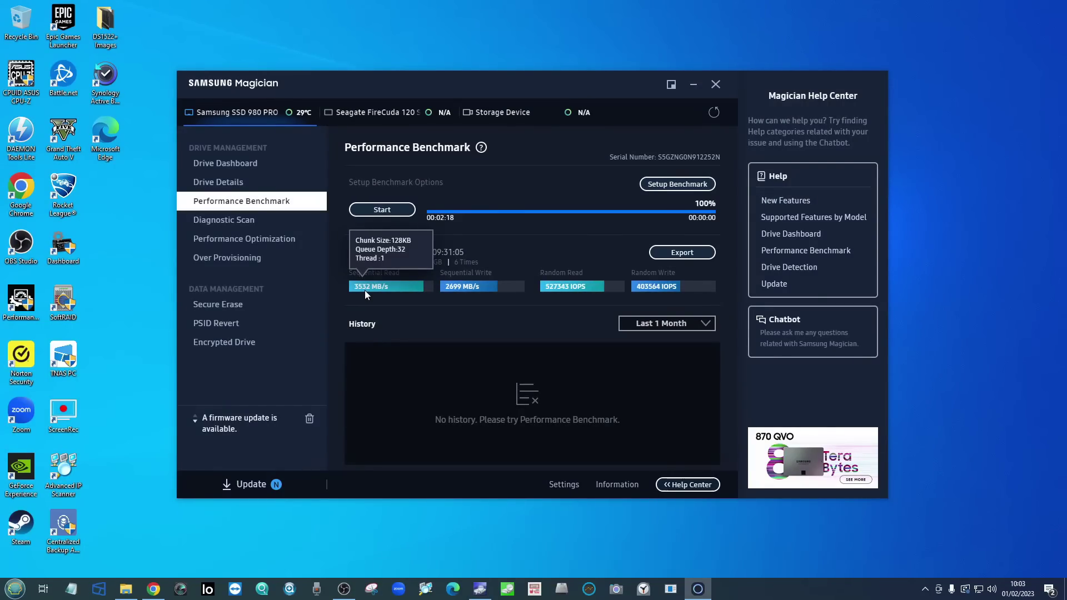
pyautogui.click(480, 588)
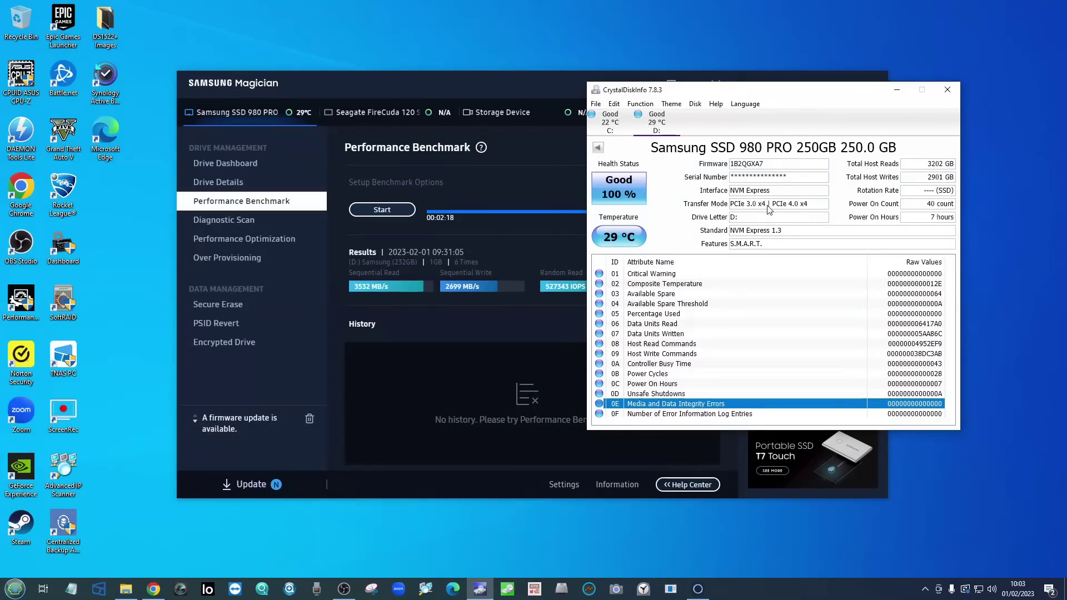
pyautogui.moveTo(765, 206)
pyautogui.moveTo(365, 287)
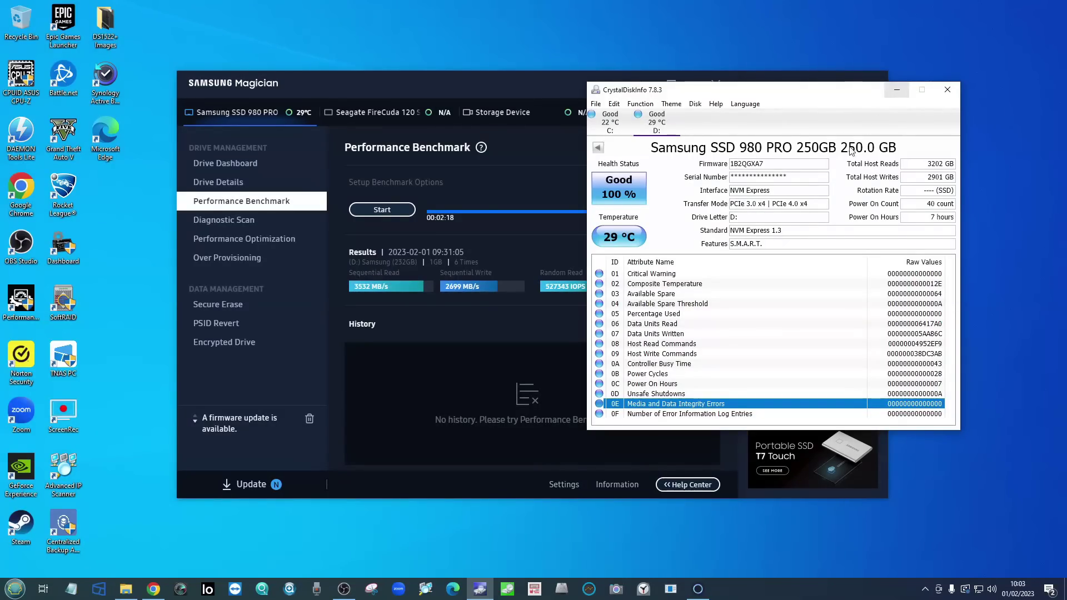
pyautogui.click(896, 90)
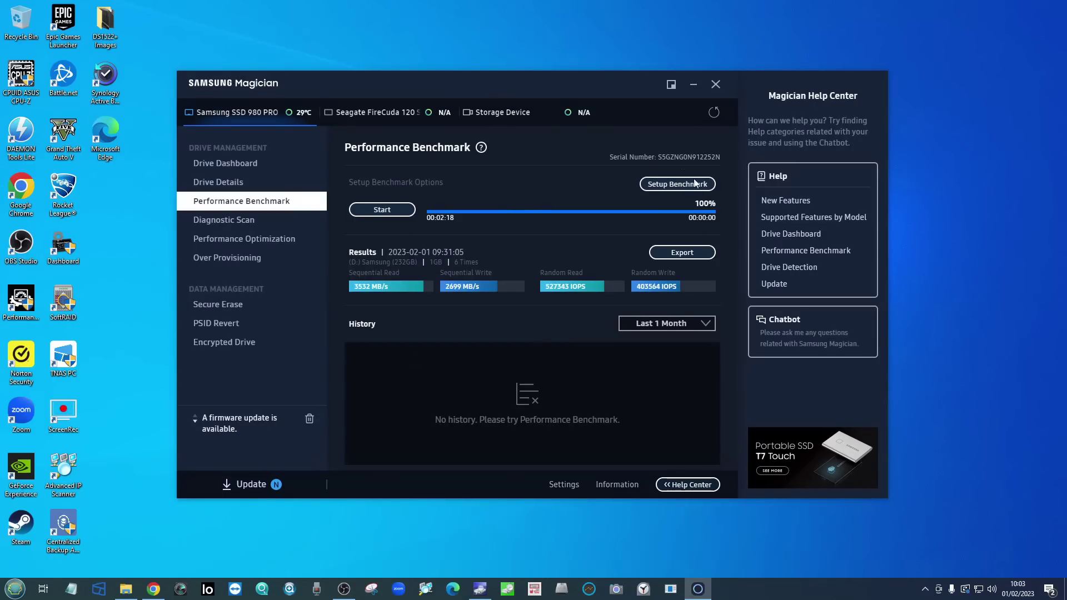
# Review the 980 PRO's Diagnostic Scan, compare the Full Scan and Short Scan modes, and leave Short Scan selected
pyautogui.click(248, 221)
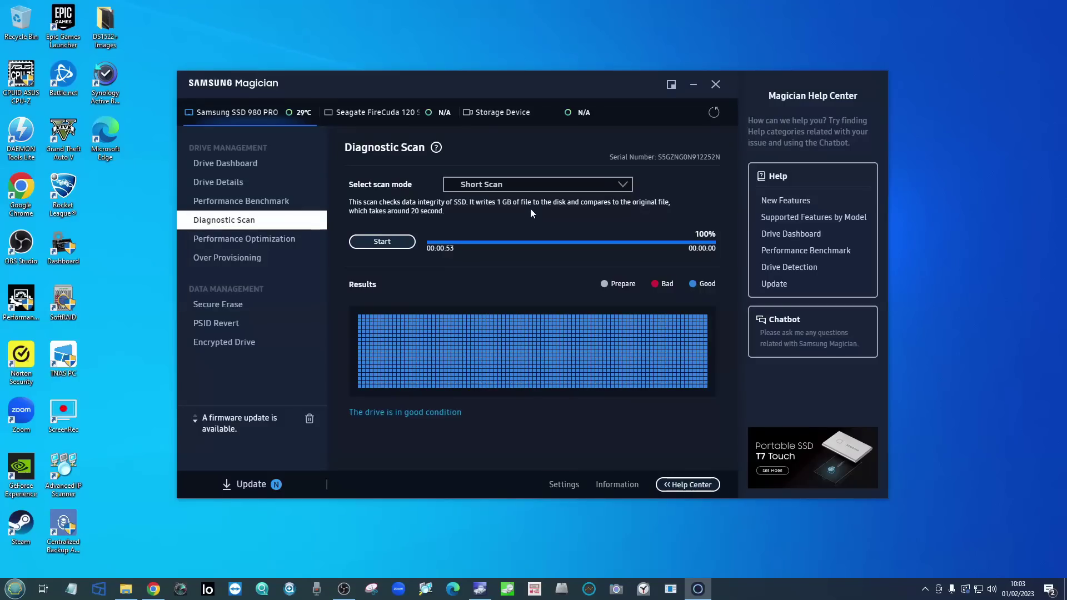
pyautogui.click(487, 186)
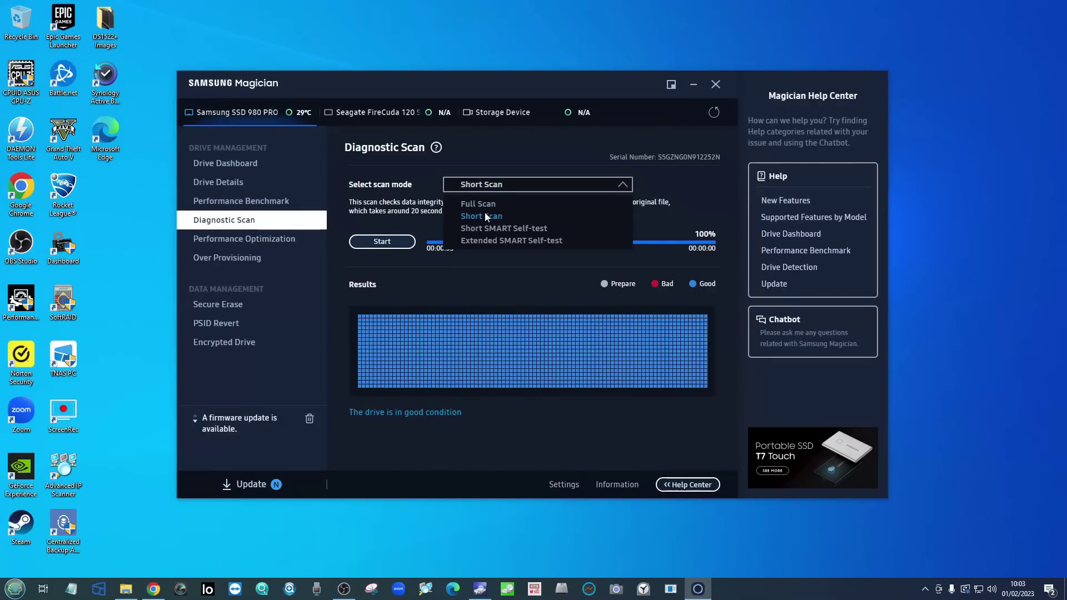
pyautogui.click(473, 204)
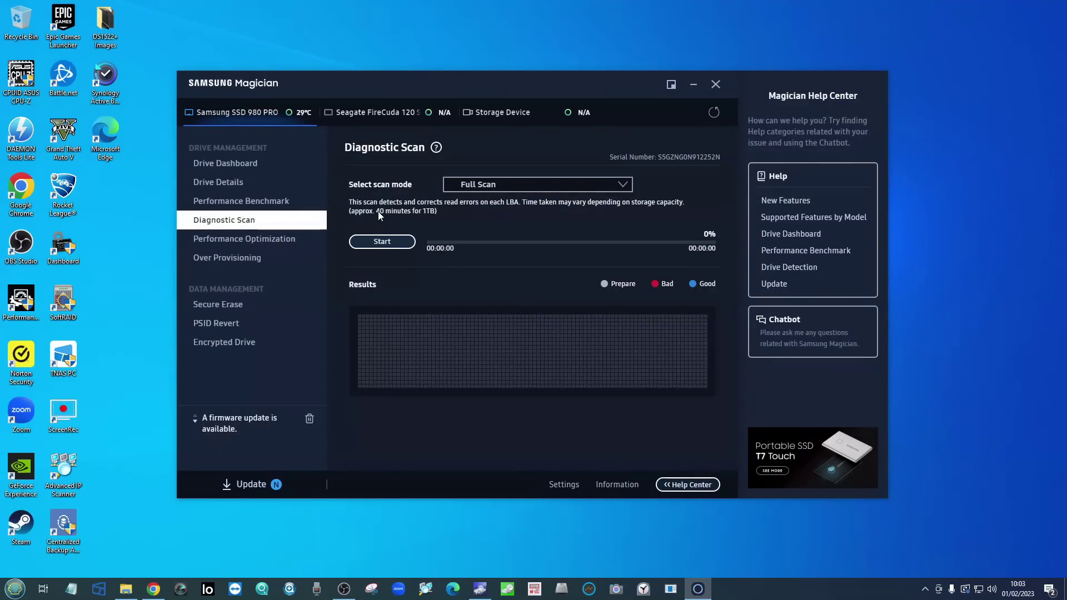
pyautogui.click(506, 188)
pyautogui.click(492, 216)
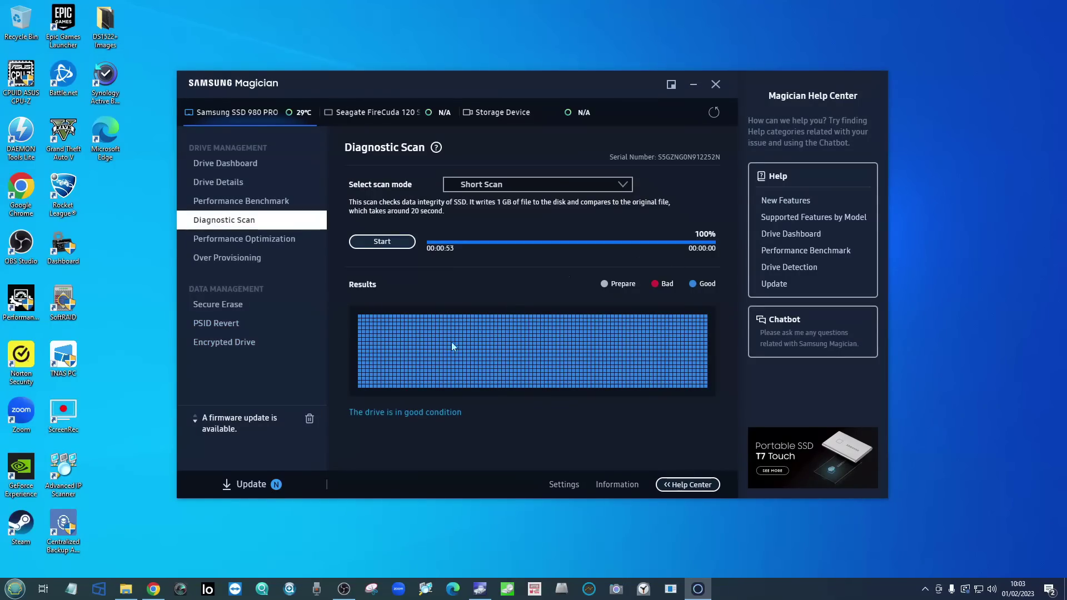
# Switch to Chrome and examine the bad blocks in the Reddit post's enlarged Samsung Magician Full Scan image of a failing 980 PRO
pyautogui.click(154, 588)
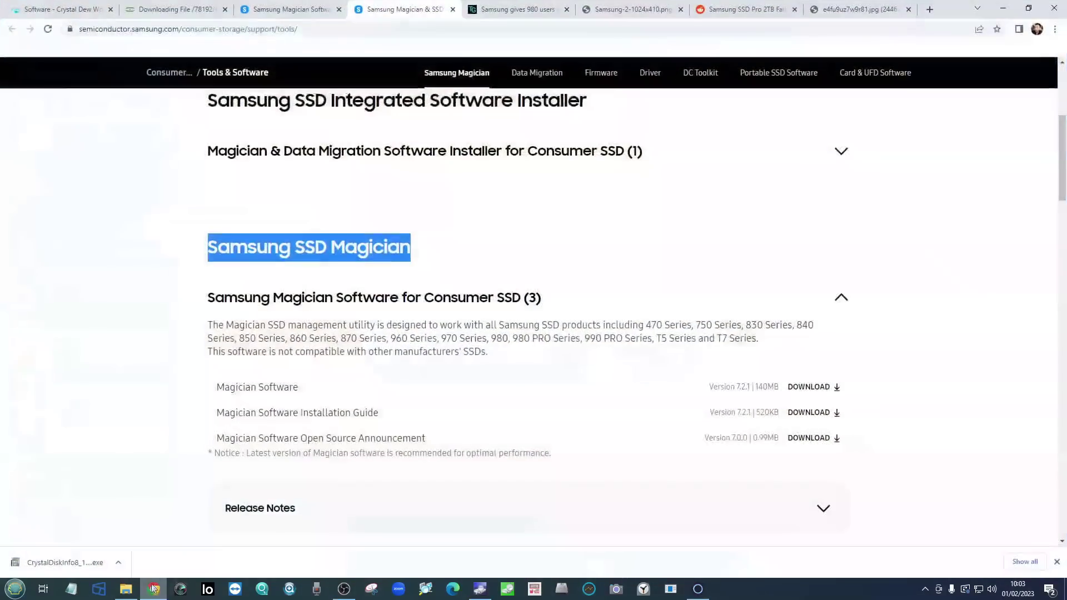
pyautogui.click(599, 5)
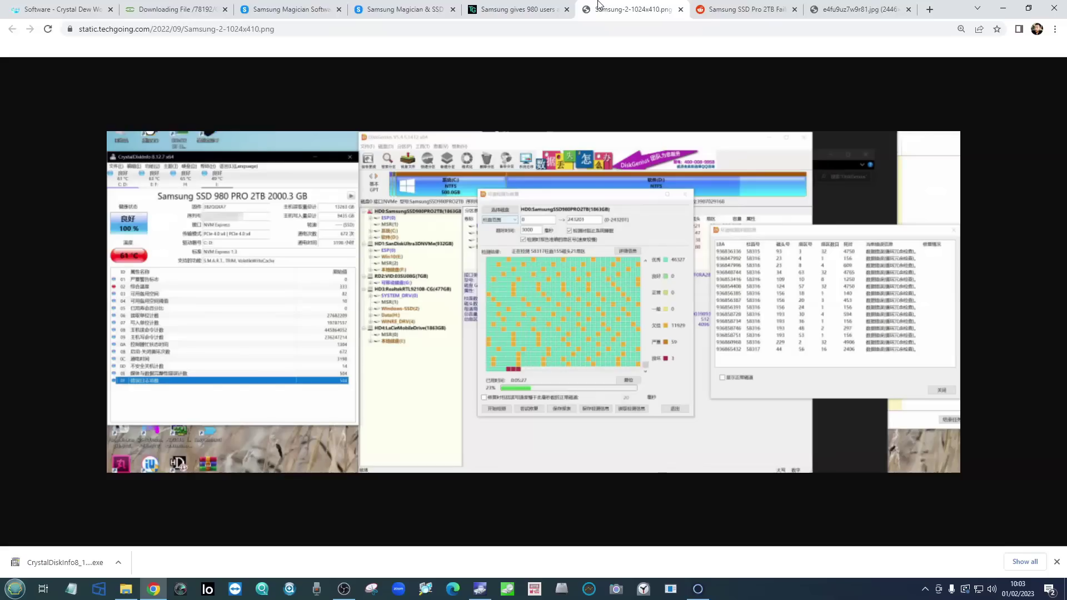
pyautogui.click(845, 9)
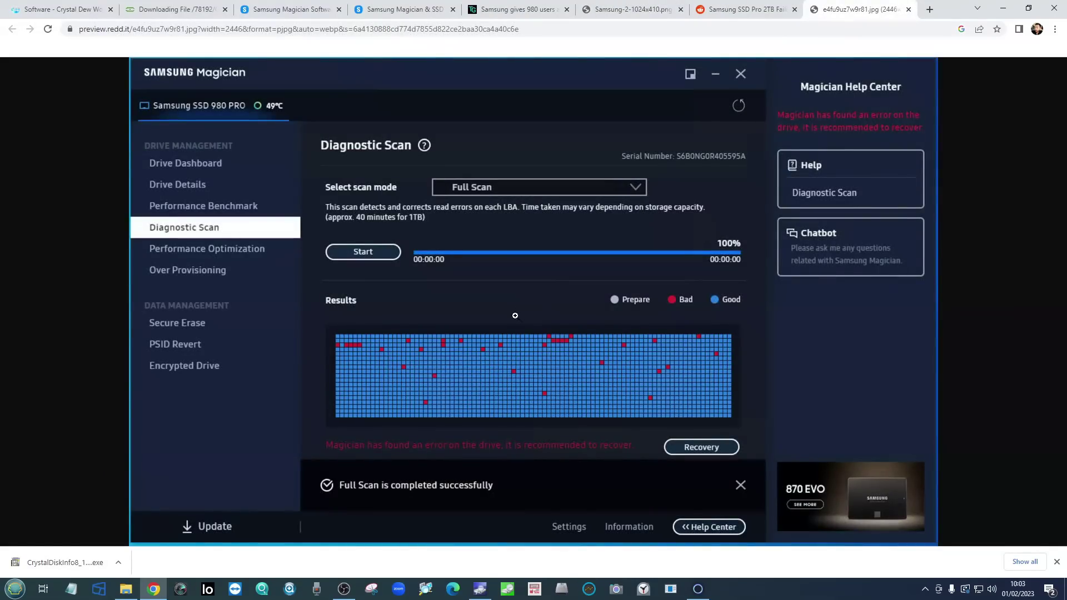
pyautogui.click(565, 343)
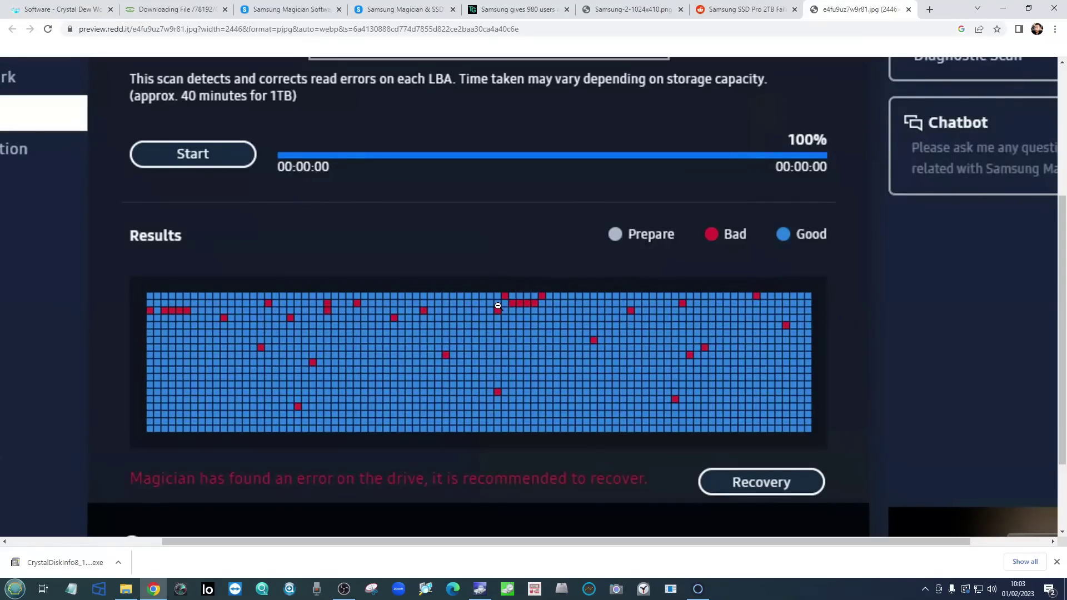
pyautogui.click(711, 6)
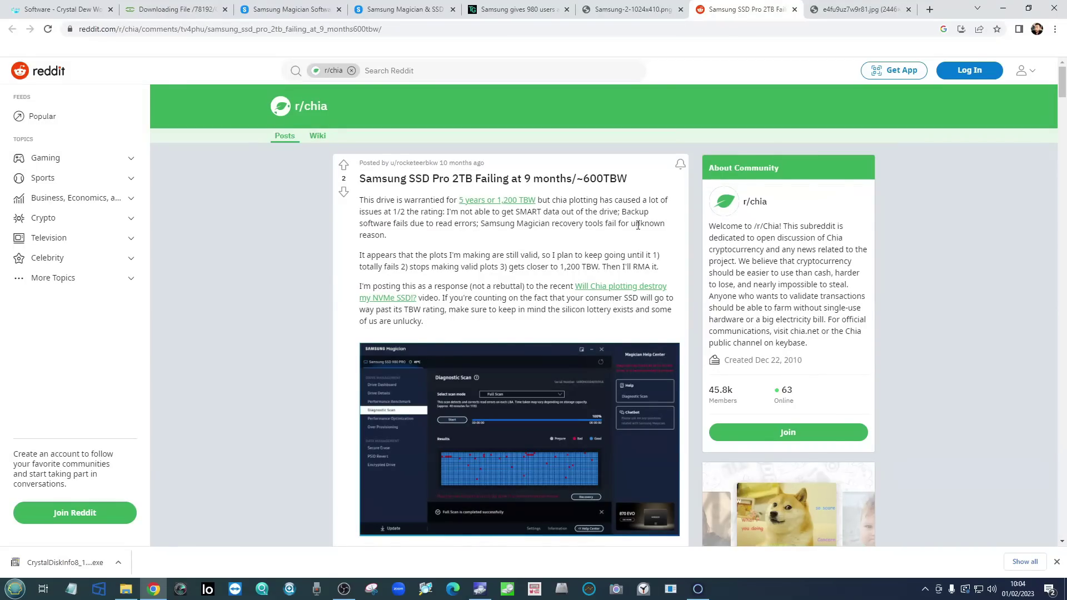
pyautogui.click(860, 7)
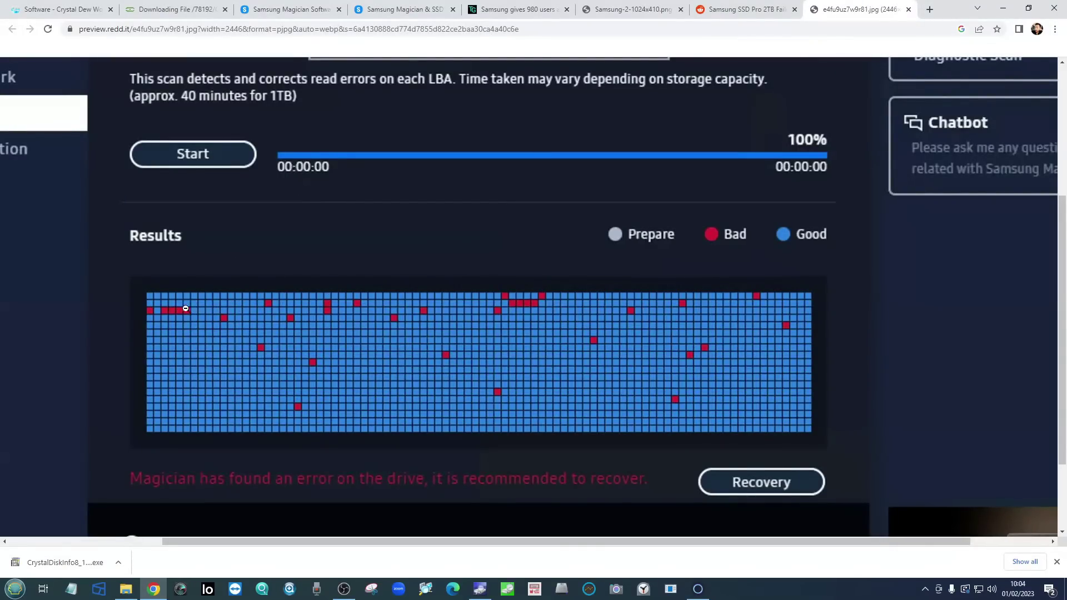
pyautogui.click(493, 311)
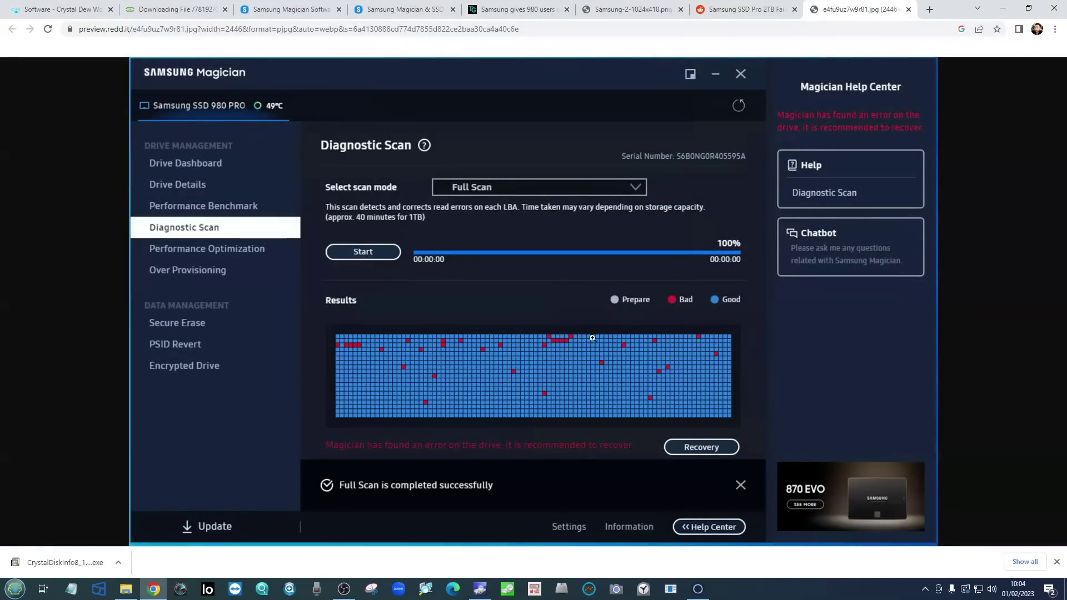
# Read the TechGoing article on the 980 PRO 0E incident and examine its CrystalDiskInfo and DiskGenius screenshot up close
pyautogui.click(520, 9)
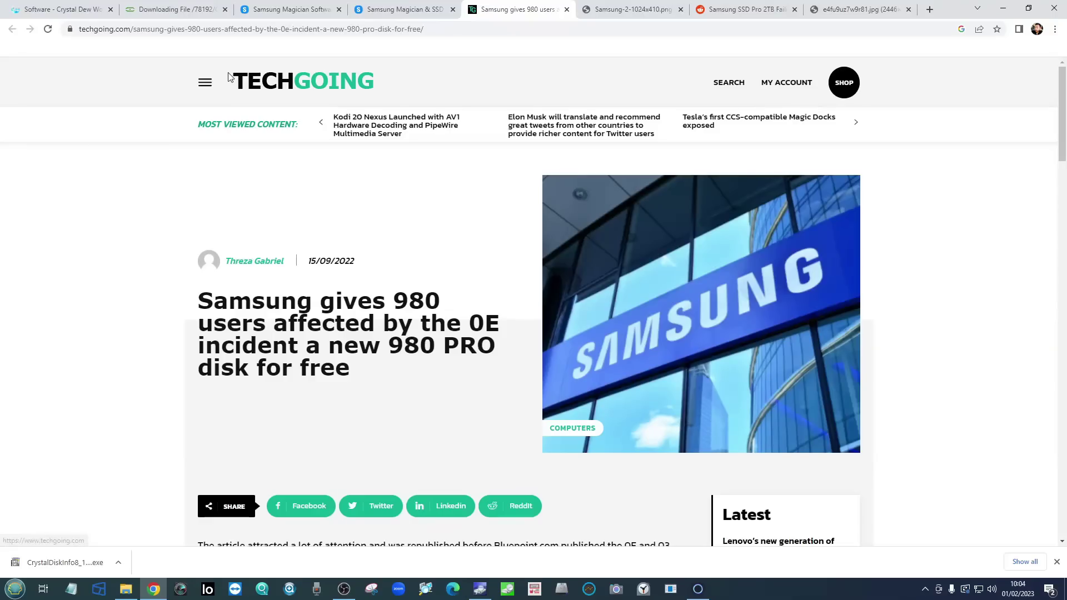
pyautogui.scroll(-7, 325, 200)
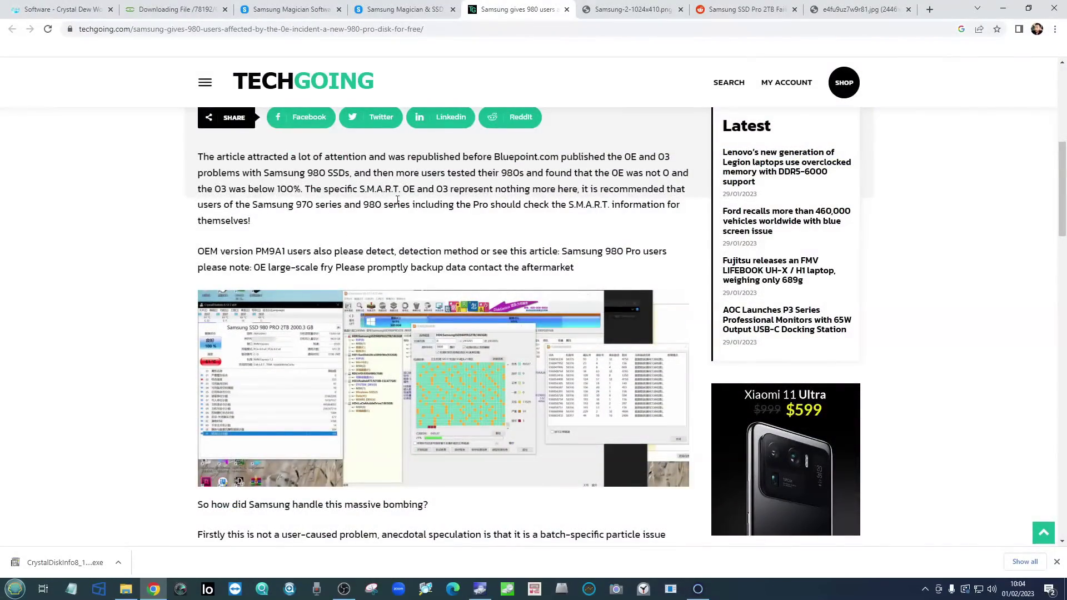
pyautogui.click(634, 10)
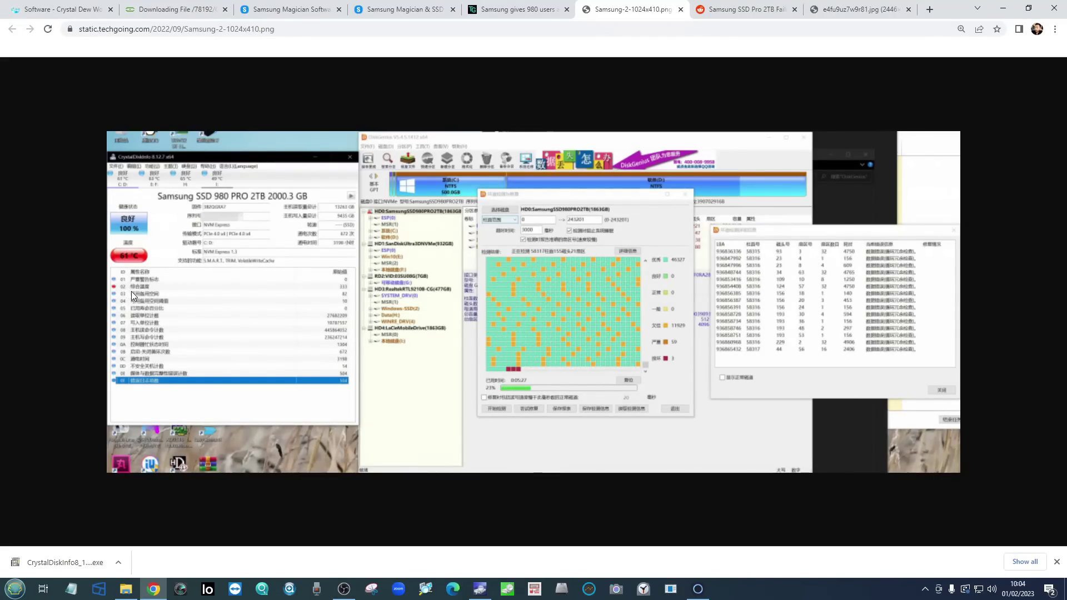
pyautogui.scroll(3, 132, 291)
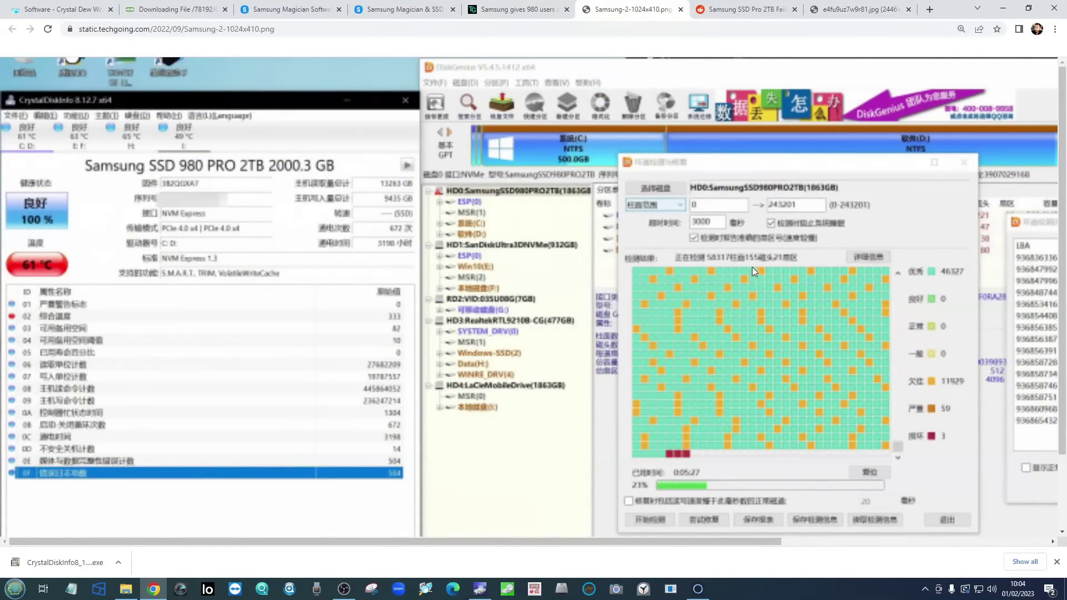
pyautogui.scroll(-1, 742, 274)
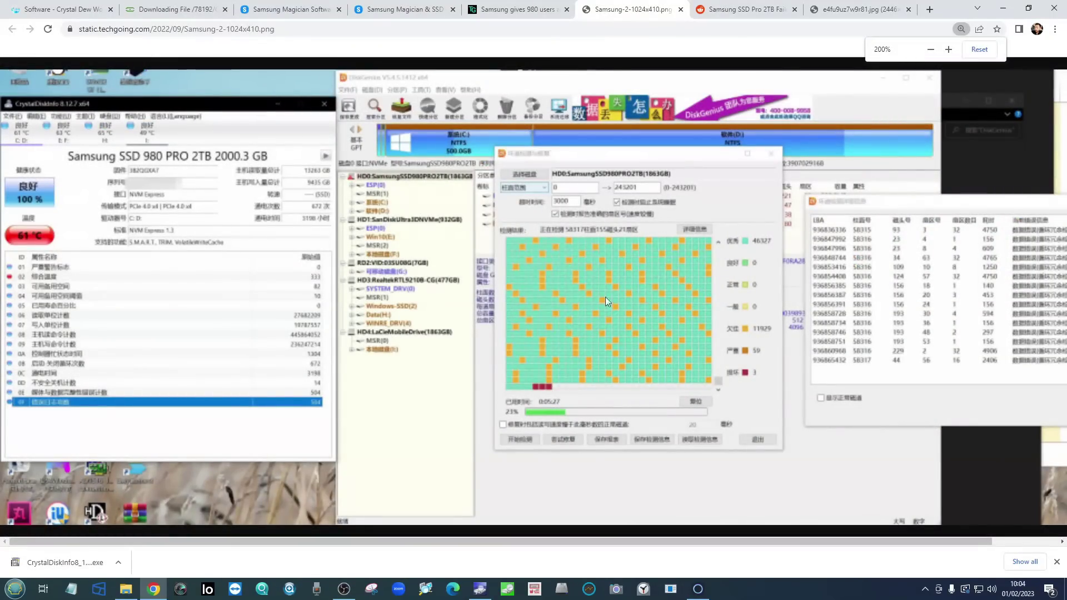
pyautogui.scroll(-1, 630, 284)
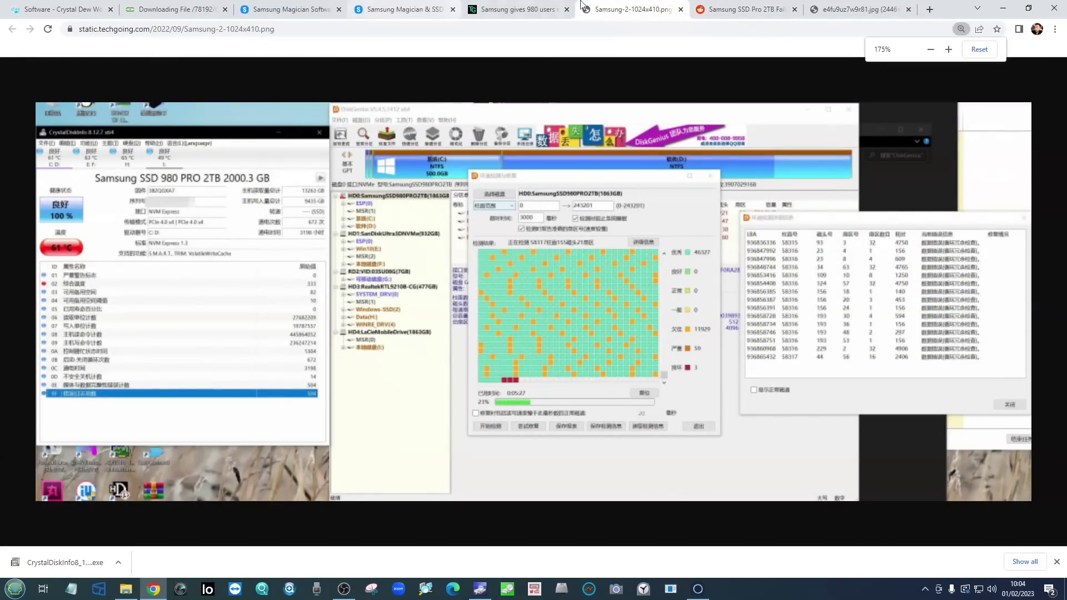
pyautogui.hotkey('ctrl', 'shift', 'Tab')
pyautogui.hotkey('ctrl', 'shift', 'Tab')
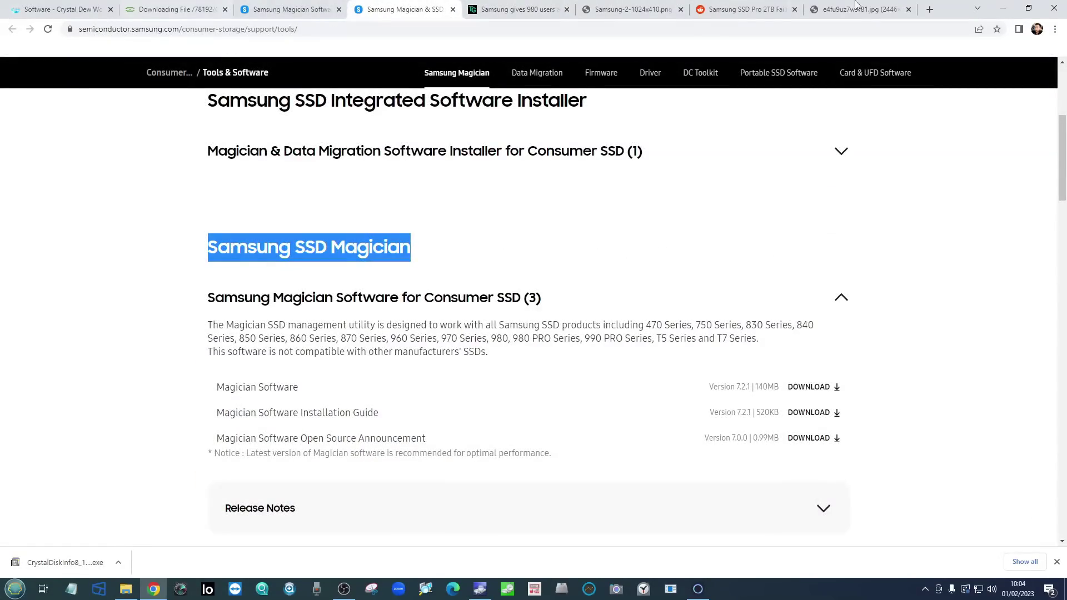
# Switch back to Samsung Magician and update the Samsung SSD 980 PRO firmware to version 5B2QGXA7, accepting the computer shutdown
pyautogui.click(1003, 8)
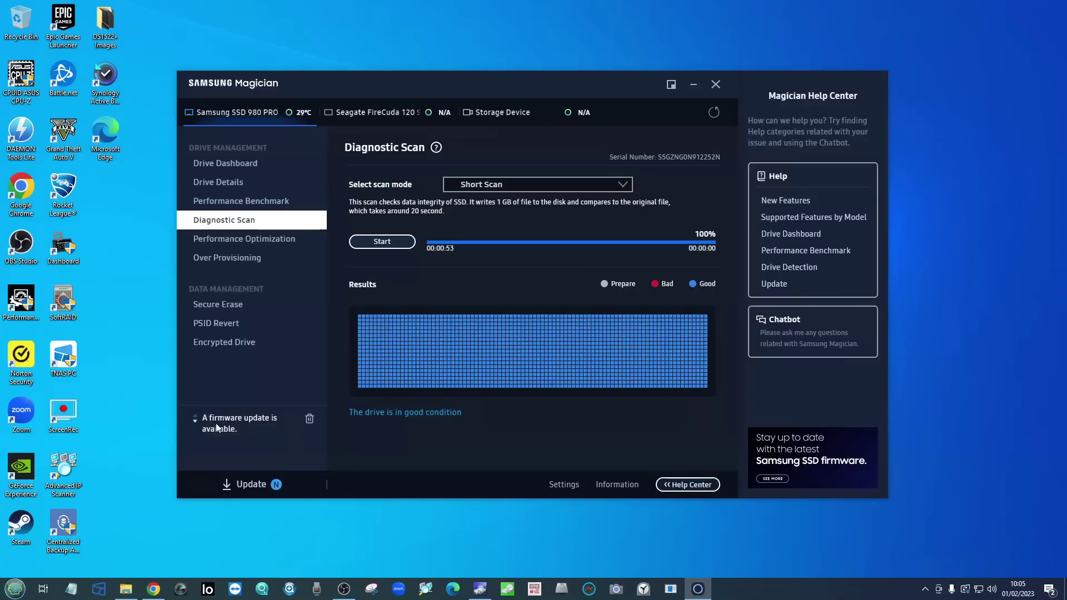
pyautogui.click(244, 485)
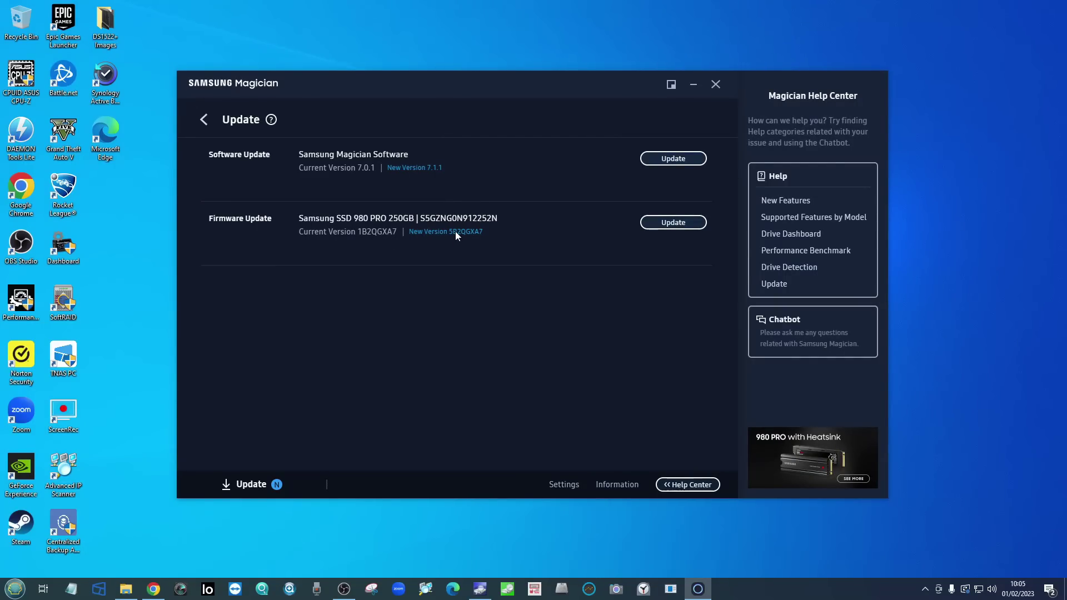
pyautogui.click(471, 588)
pyautogui.click(672, 223)
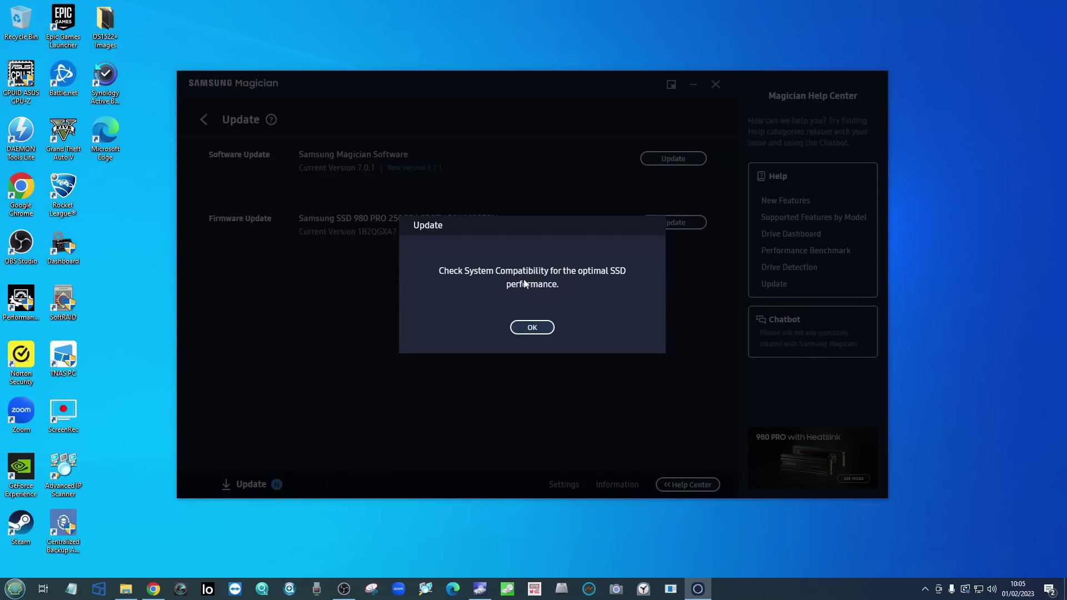
pyautogui.click(528, 329)
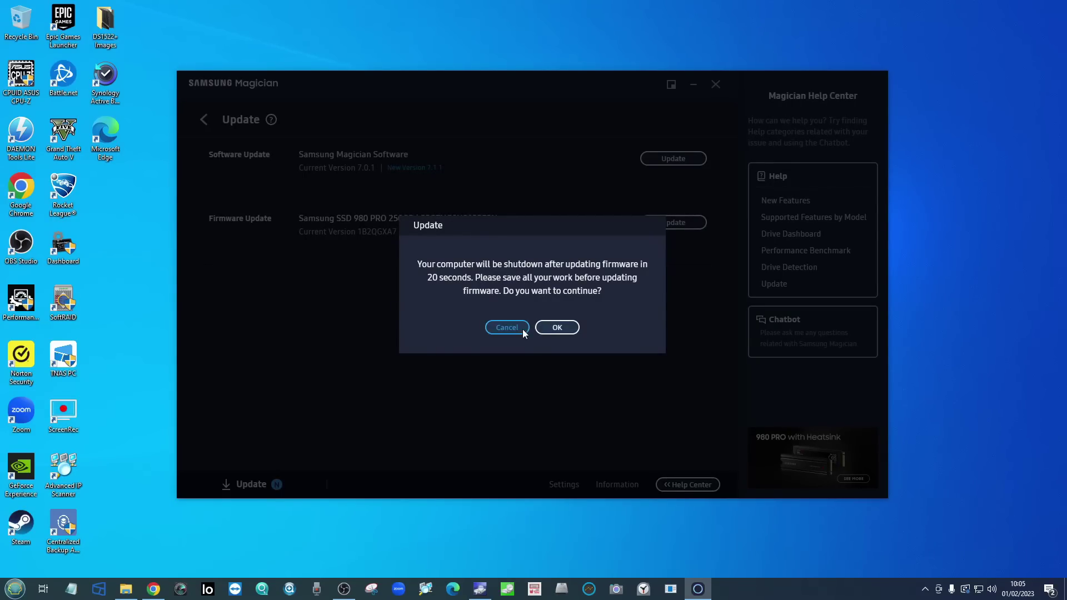
pyautogui.click(569, 330)
pyautogui.click(344, 589)
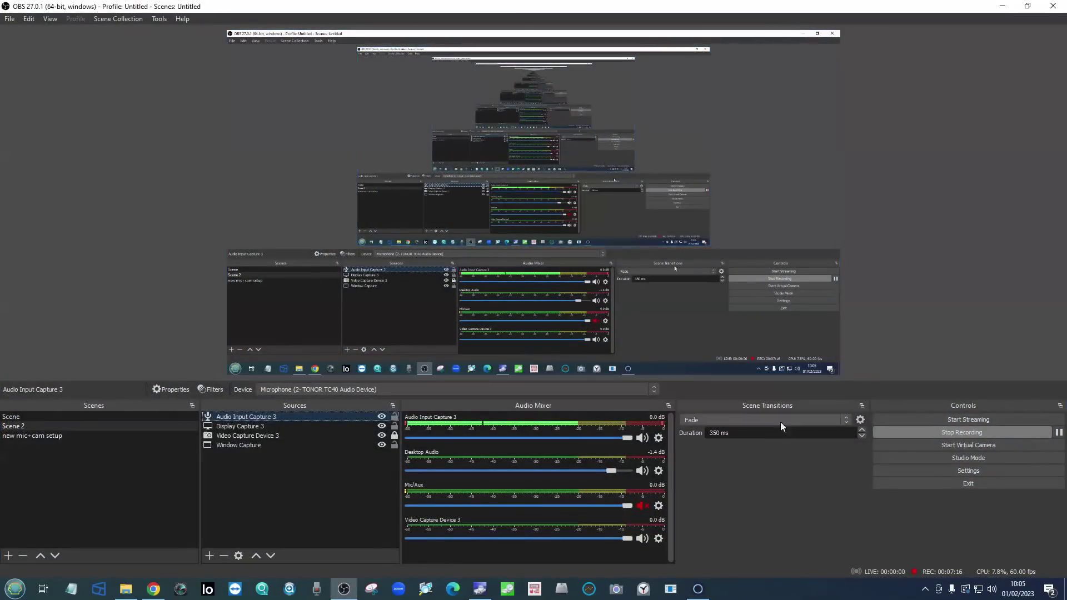
pyautogui.click(1002, 7)
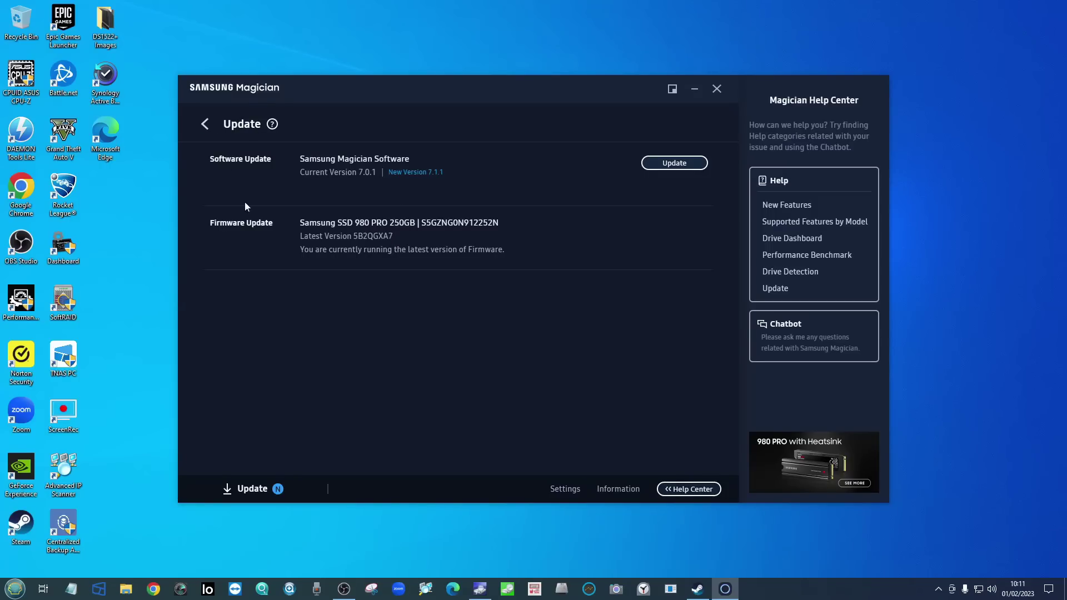
# Return from the update page to the 980 PRO's dashboard and look at the Diagnostic Scan mode options, keeping Short Scan
pyautogui.click(205, 124)
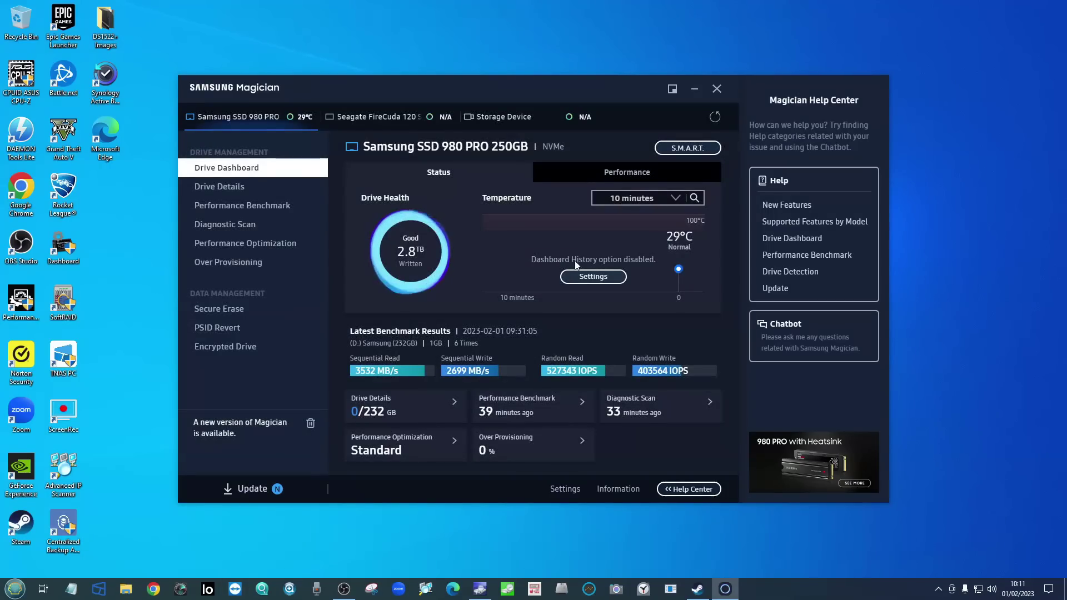
pyautogui.click(232, 223)
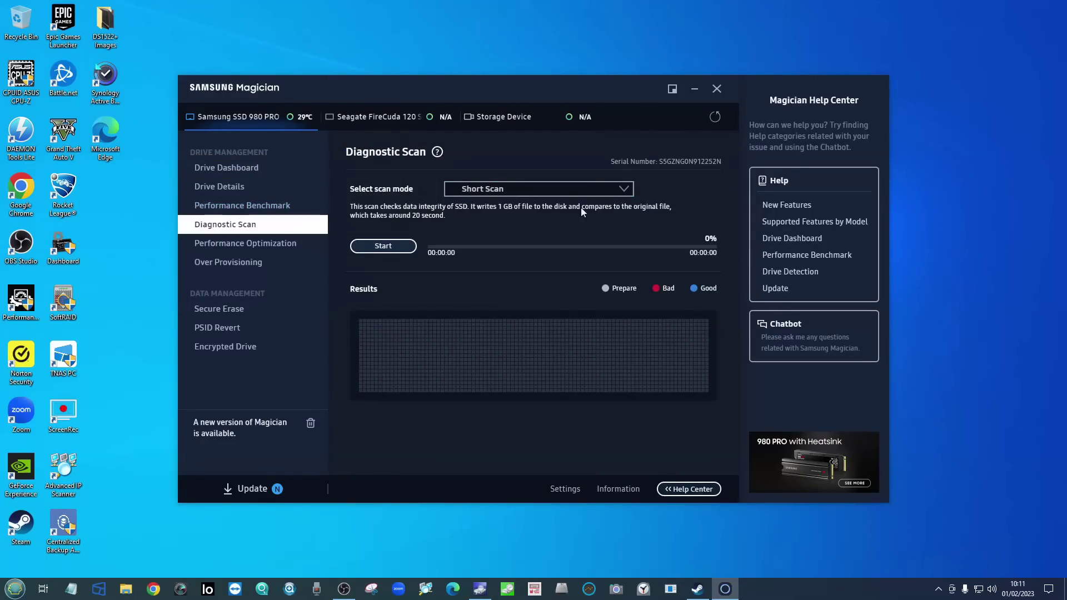
pyautogui.click(519, 188)
pyautogui.click(678, 179)
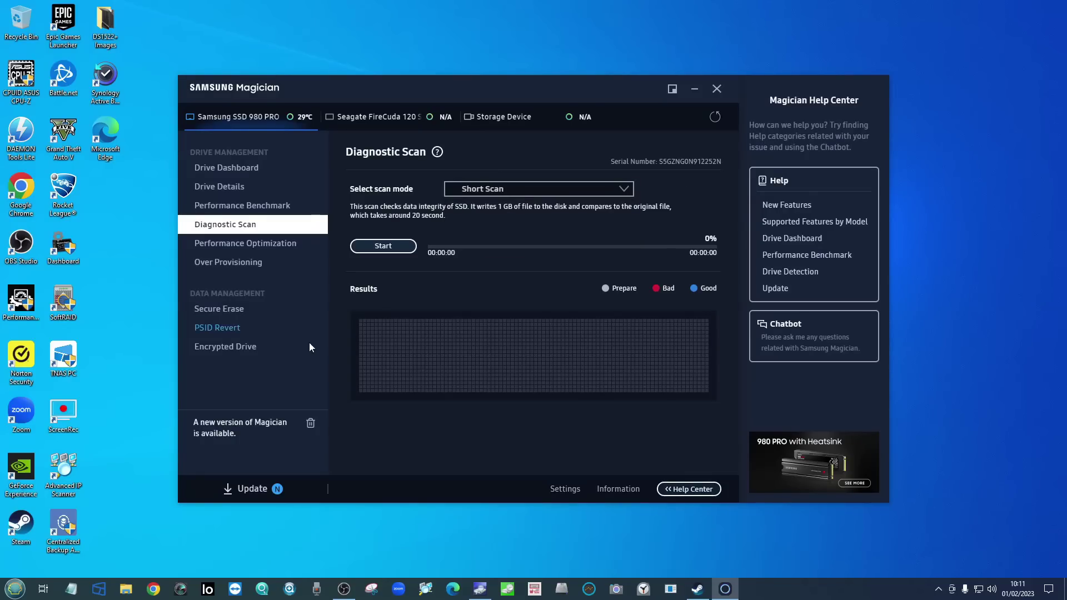